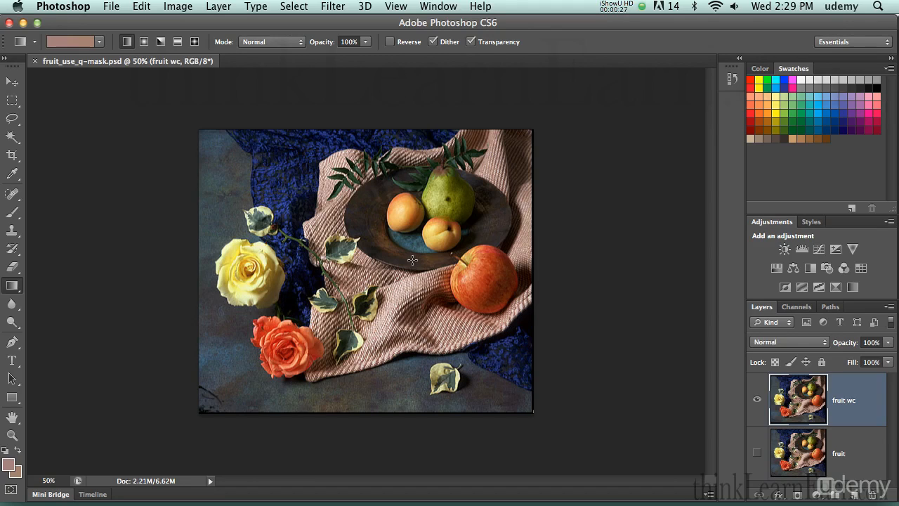
# Select a rectangular area overlapping the yellow rose's inner half, try a brush stroke across it, and undo the stroke.
pyautogui.press('m')
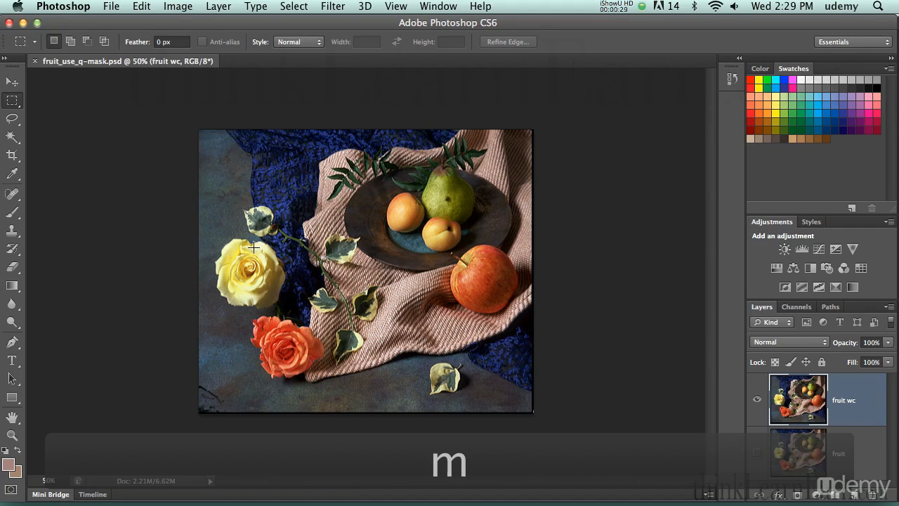
pyautogui.moveTo(250, 224); pyautogui.dragTo(313, 311)
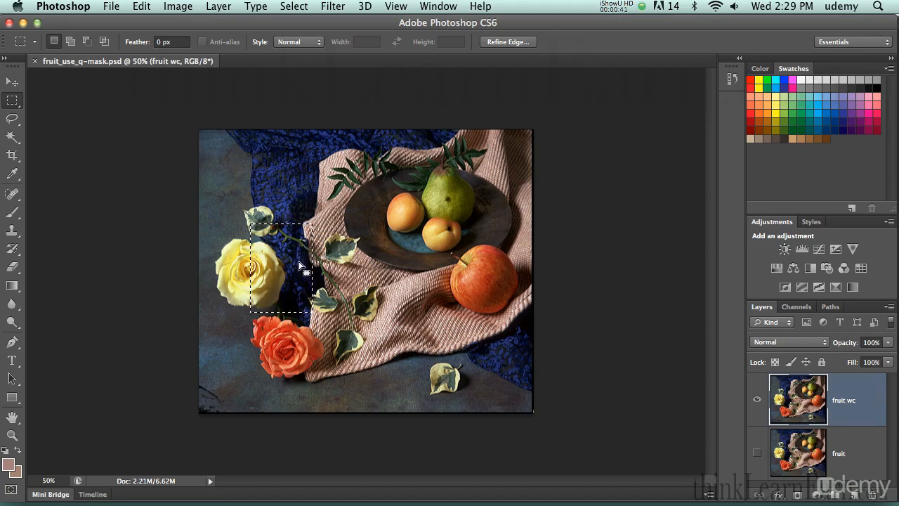
pyautogui.press('b')
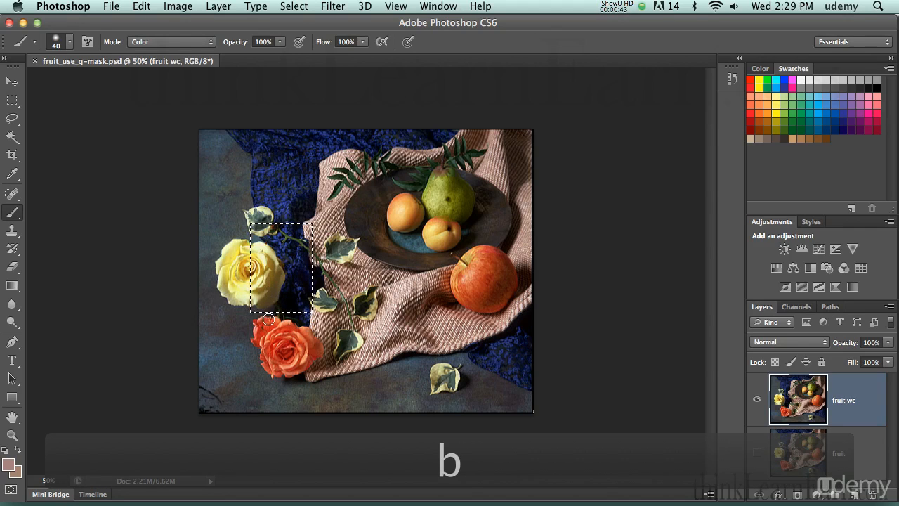
pyautogui.moveTo(269, 319)
pyautogui.mouseDown()
pyautogui.moveTo(274, 203)
pyautogui.moveTo(269, 333)
pyautogui.moveTo(297, 198)
pyautogui.mouseUp()
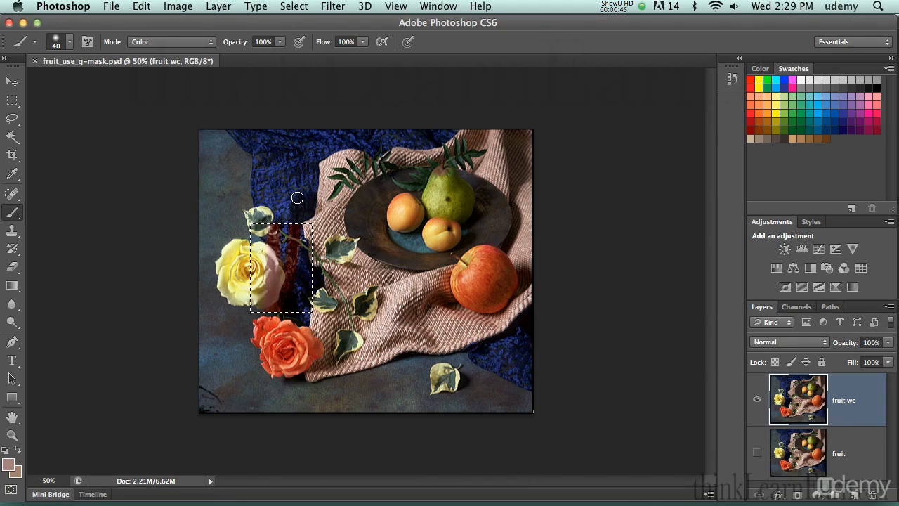
pyautogui.press('super+z')
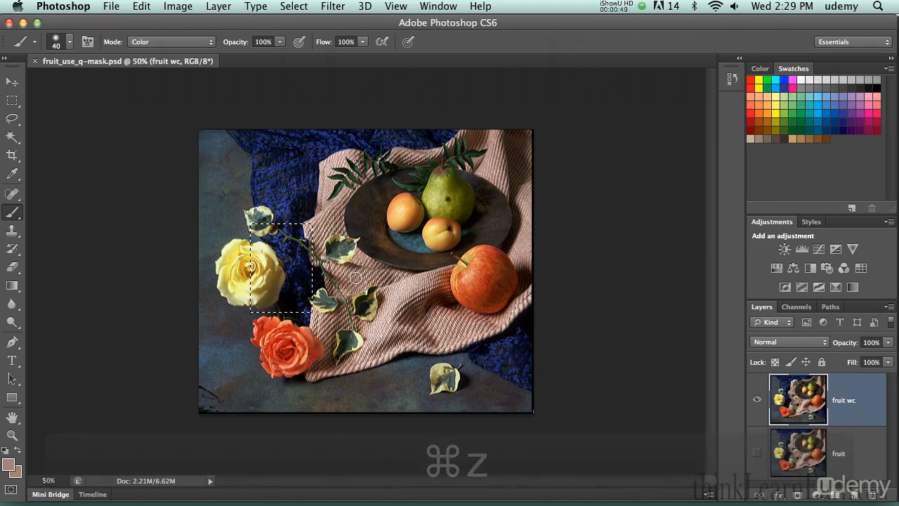
# Set the brush's blending mode to Normal and clear the rectangular selection after undoing a test stroke across it.
pyautogui.click(207, 42)
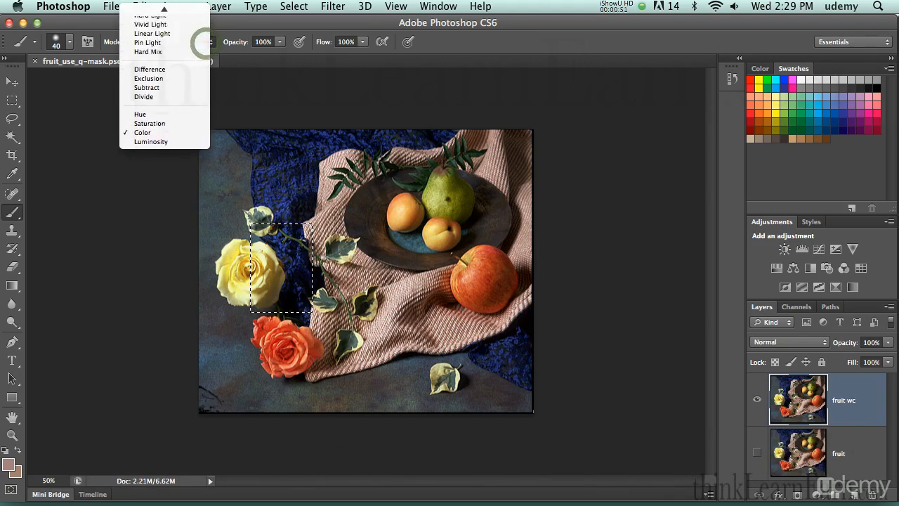
pyautogui.click(184, 11)
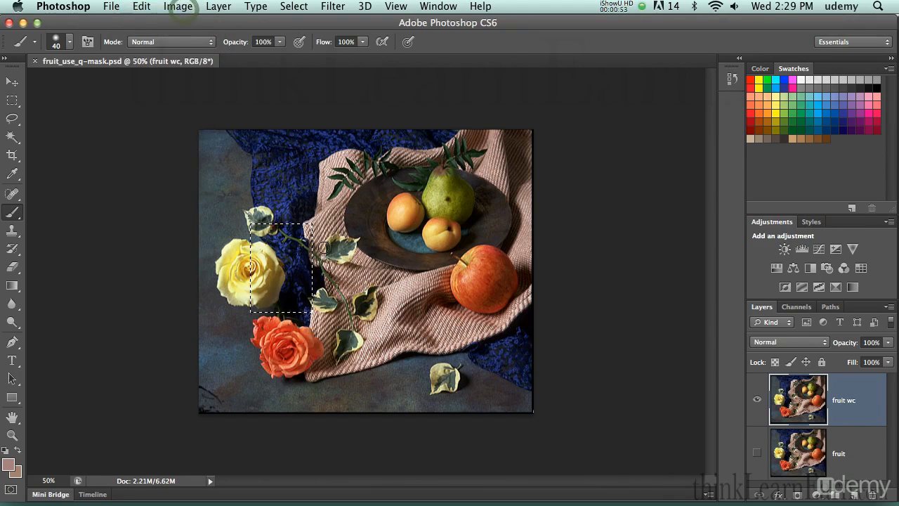
pyautogui.moveTo(311, 226)
pyautogui.mouseDown()
pyautogui.moveTo(226, 262)
pyautogui.moveTo(377, 251)
pyautogui.moveTo(180, 295)
pyautogui.moveTo(399, 298)
pyautogui.moveTo(245, 315)
pyautogui.mouseUp()
pyautogui.press('super+z')
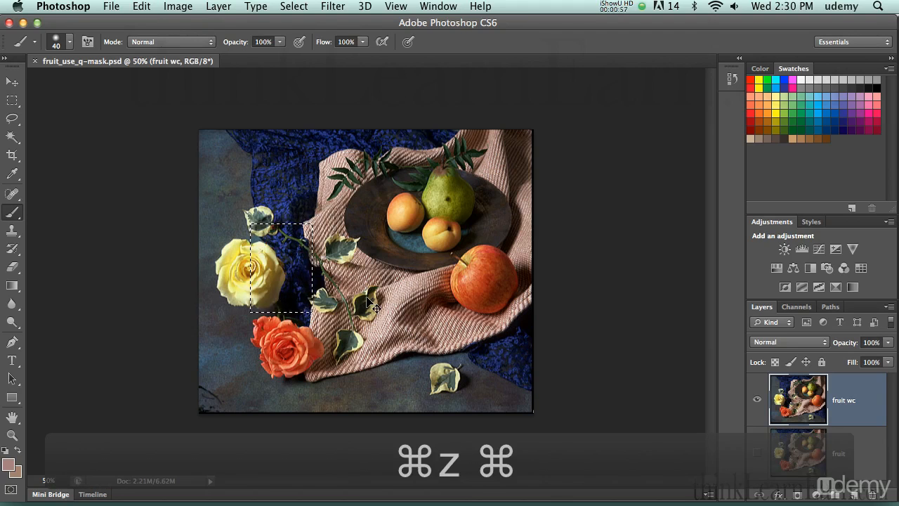
pyautogui.press('super+d')
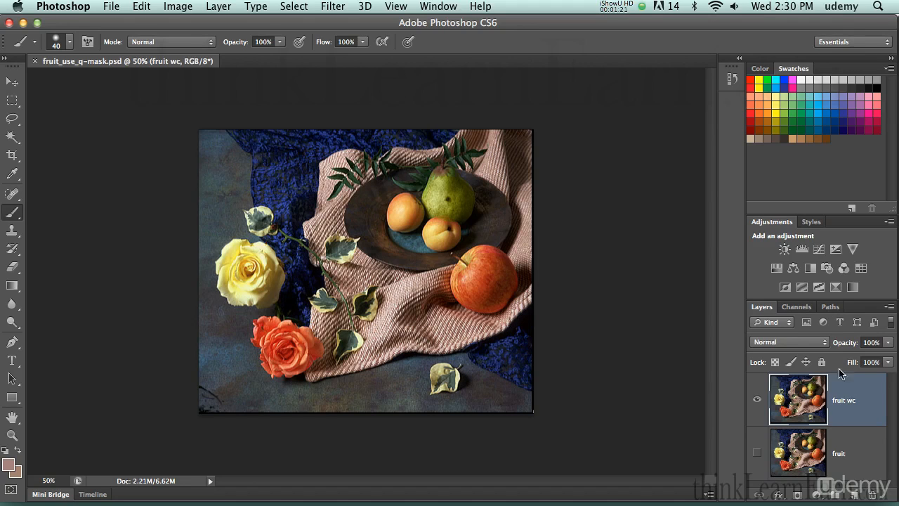
# Load the saved orange rose channel as a selection on the fruit wc layer.
pyautogui.click(801, 309)
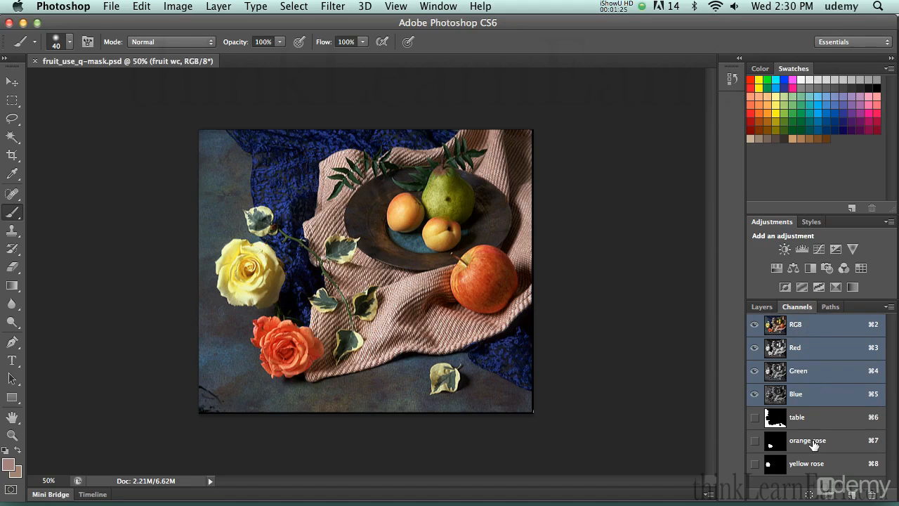
pyautogui.click(762, 309)
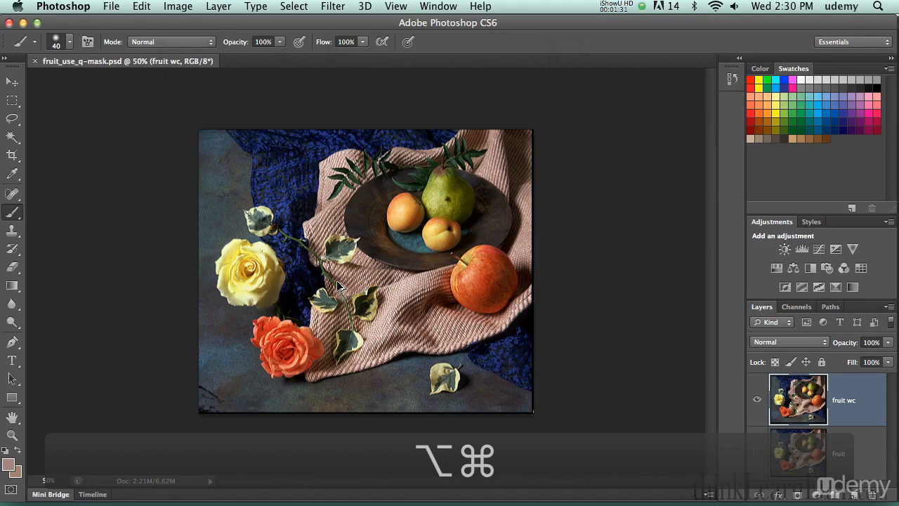
pyautogui.press('alt+super+7')
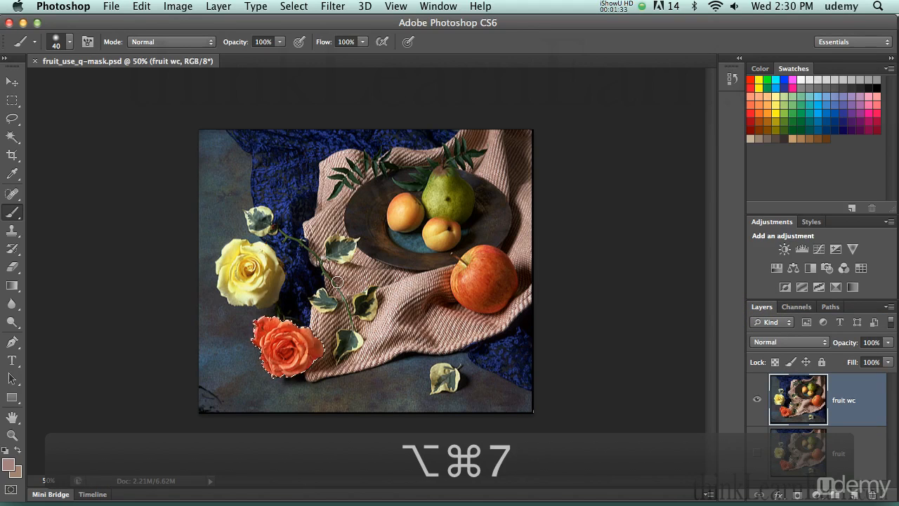
# View the orange rose channel's mask on its own and return to the RGB composite.
pyautogui.click(795, 309)
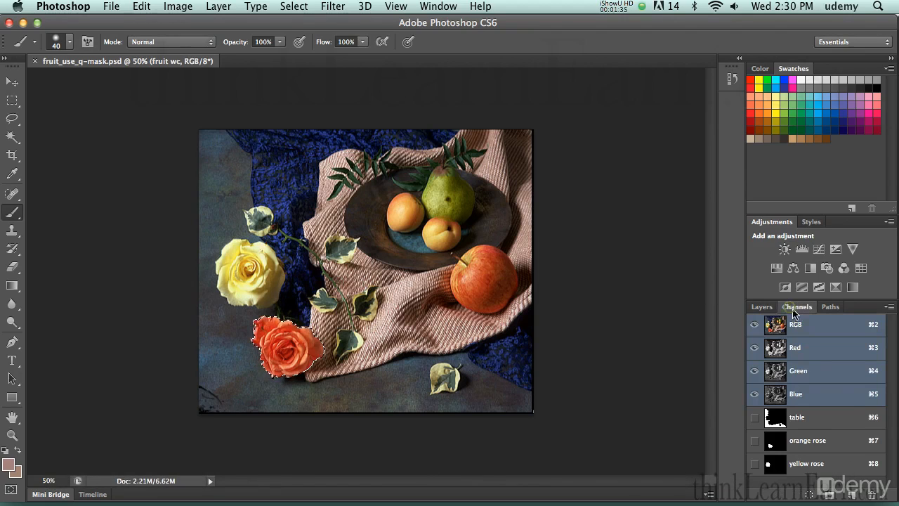
pyautogui.click(870, 442)
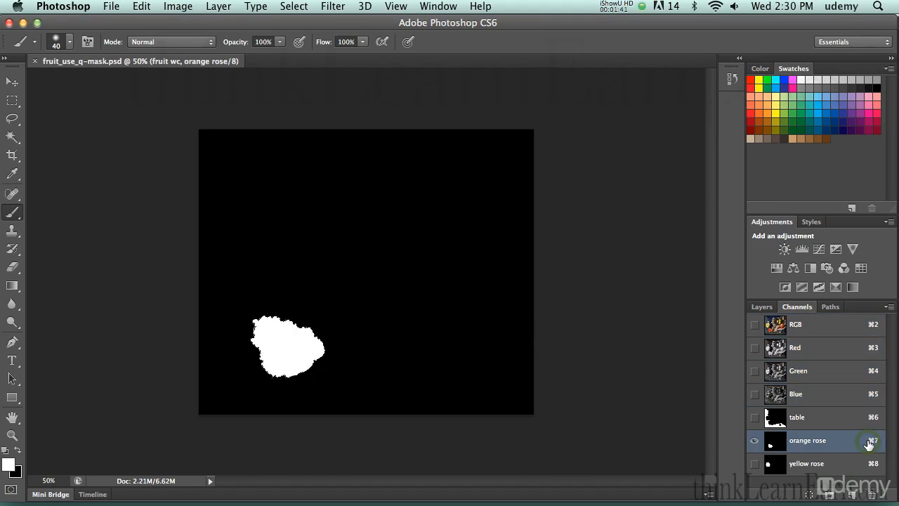
pyautogui.click(827, 327)
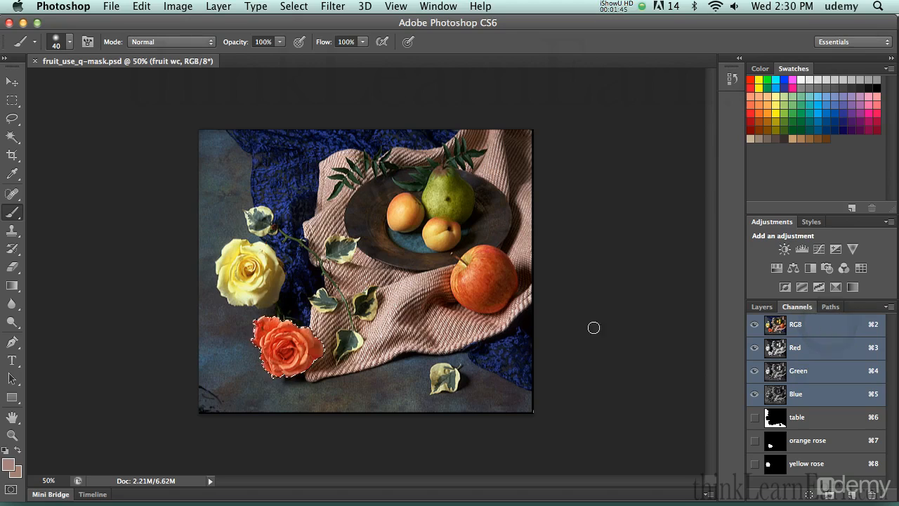
# Examine the selection edge around the orange rose's petals at close range.
pyautogui.press('super')
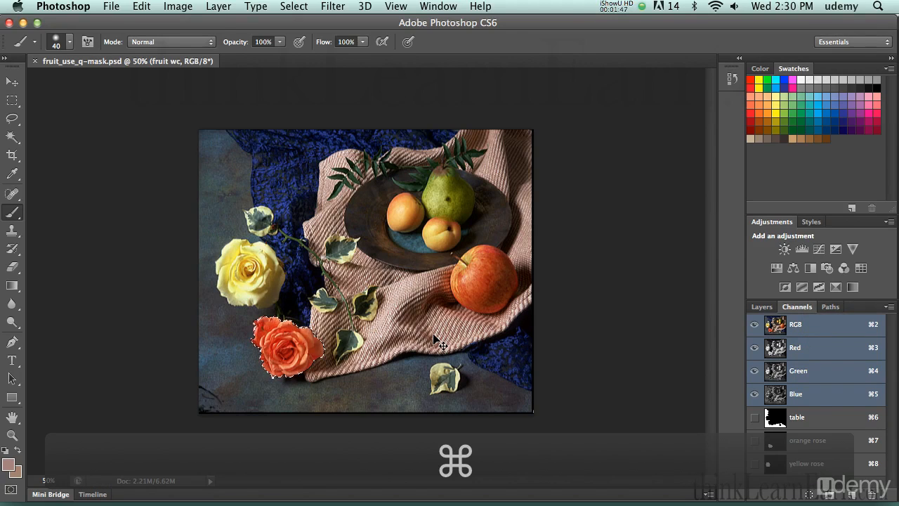
pyautogui.press('super+equal')
pyautogui.press('super+equal')
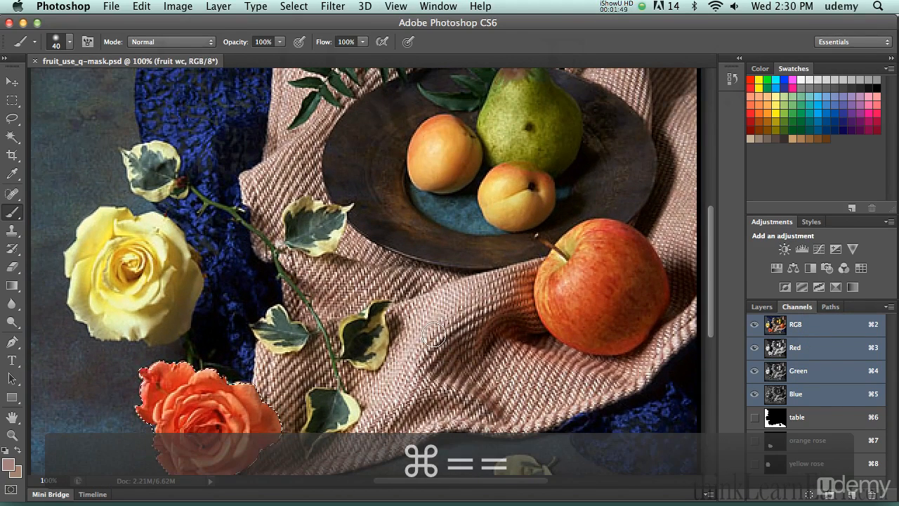
pyautogui.press('space')
pyautogui.moveTo(344, 331); pyautogui.dragTo(419, 240)
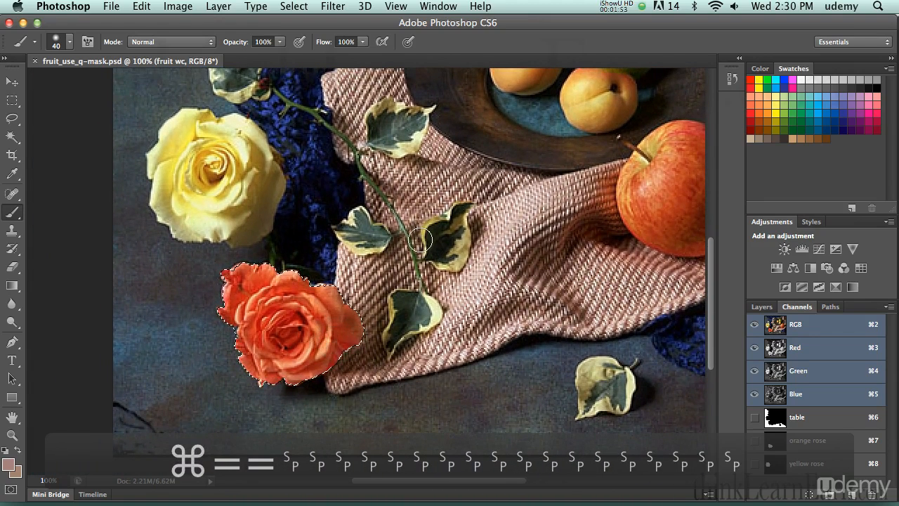
pyautogui.press('space')
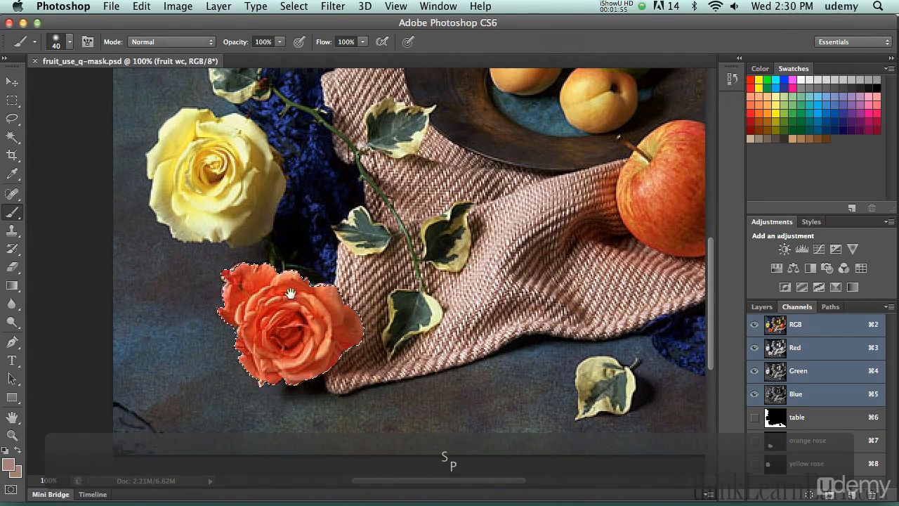
pyautogui.press('space')
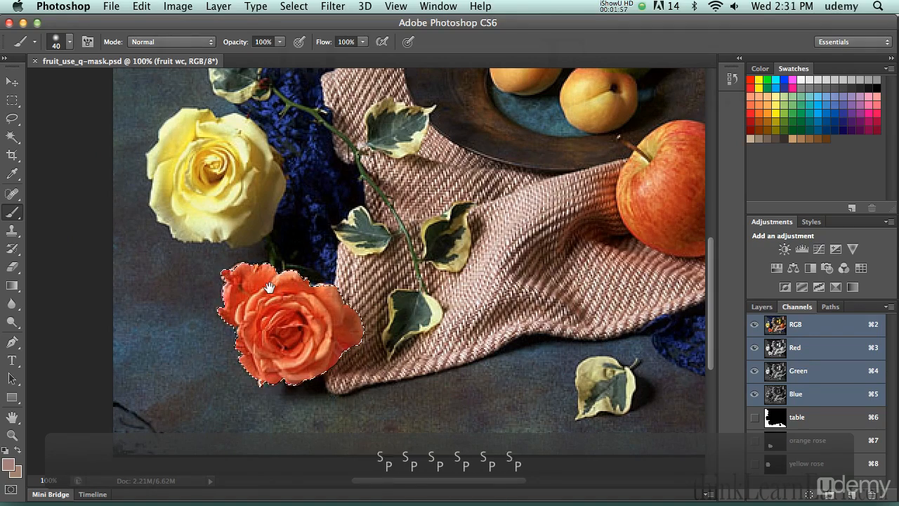
pyautogui.moveTo(201, 255); pyautogui.dragTo(264, 213)
pyautogui.moveTo(408, 364); pyautogui.dragTo(319, 201)
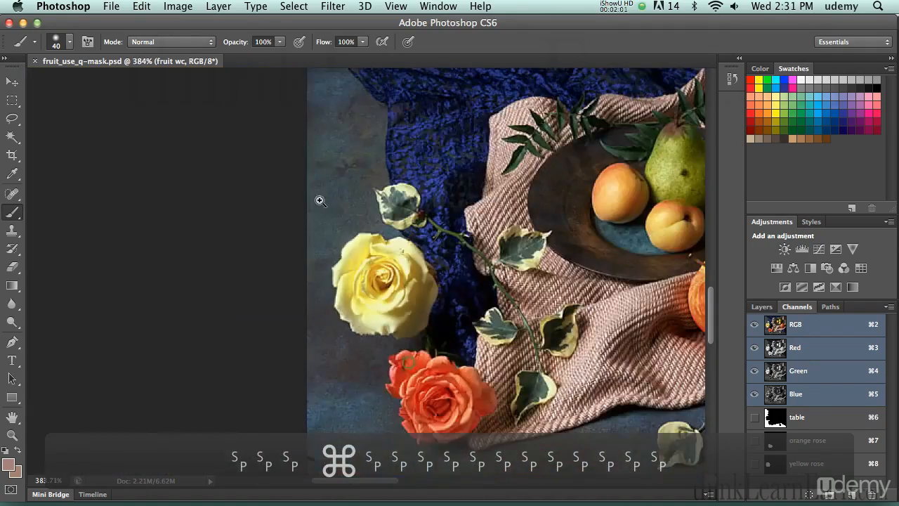
pyautogui.moveTo(399, 325)
pyautogui.mouseDown()
pyautogui.moveTo(404, 334)
pyautogui.moveTo(396, 321)
pyautogui.mouseUp()
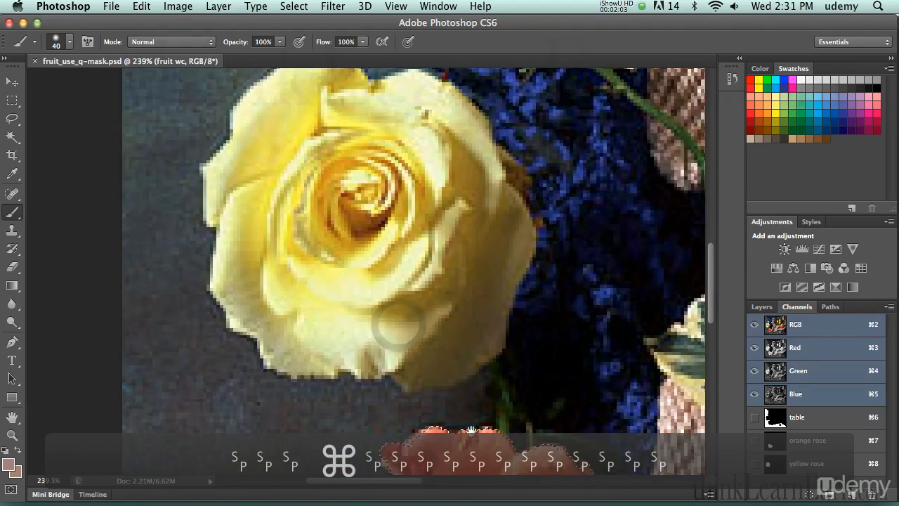
pyautogui.moveTo(456, 408); pyautogui.dragTo(326, 163)
pyautogui.moveTo(406, 296); pyautogui.dragTo(371, 261)
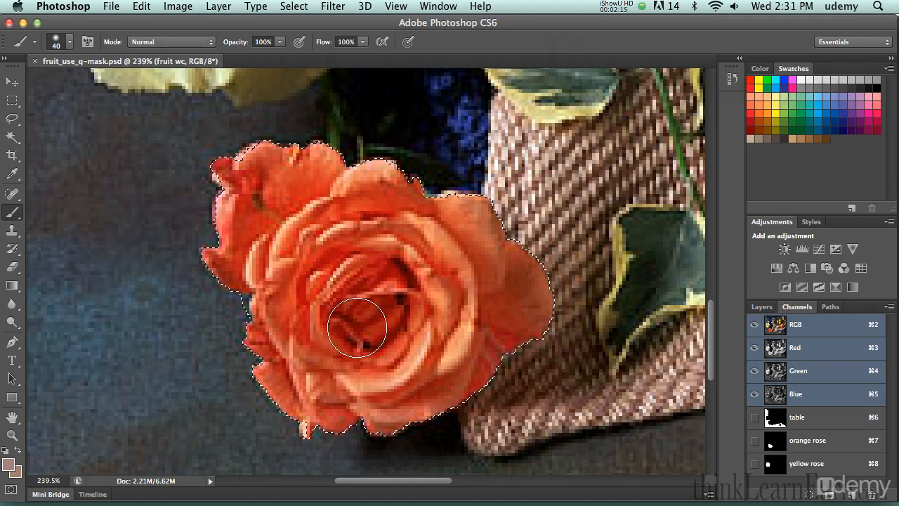
pyautogui.click(294, 7)
pyautogui.click(298, 5)
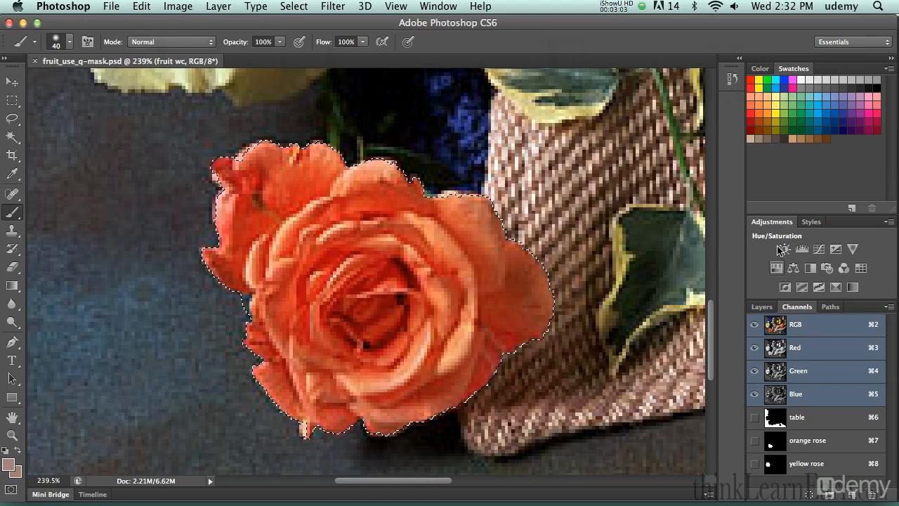
# Set the foreground colour to blue and the background colour to red from the swatches.
pyautogui.click(784, 80)
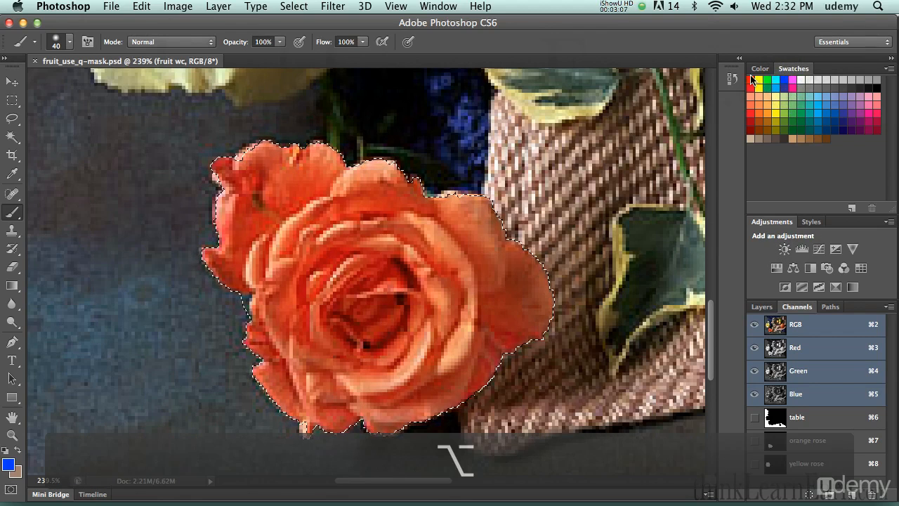
pyautogui.keyDown('super'); pyautogui.click(753, 81); pyautogui.keyUp('super')
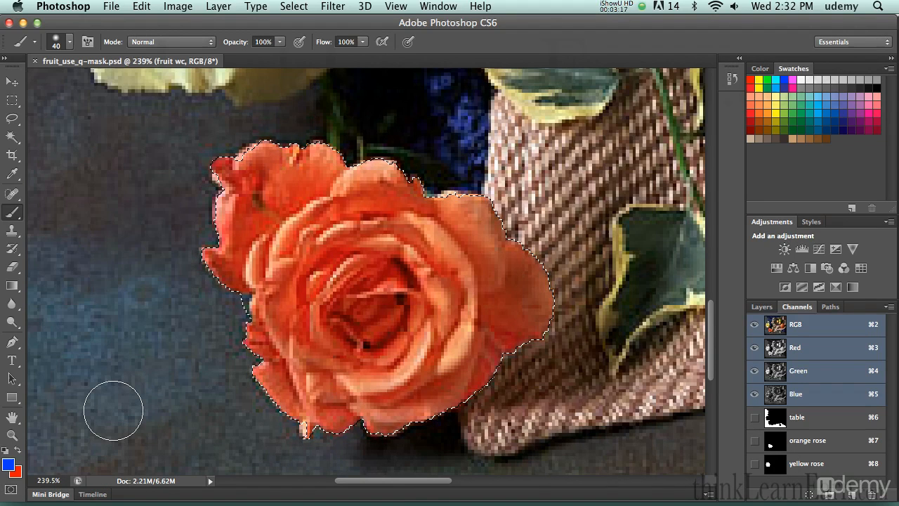
# Compare the orange rose's selection outline with its Quick Mask overlay across the whole image.
pyautogui.press('q')
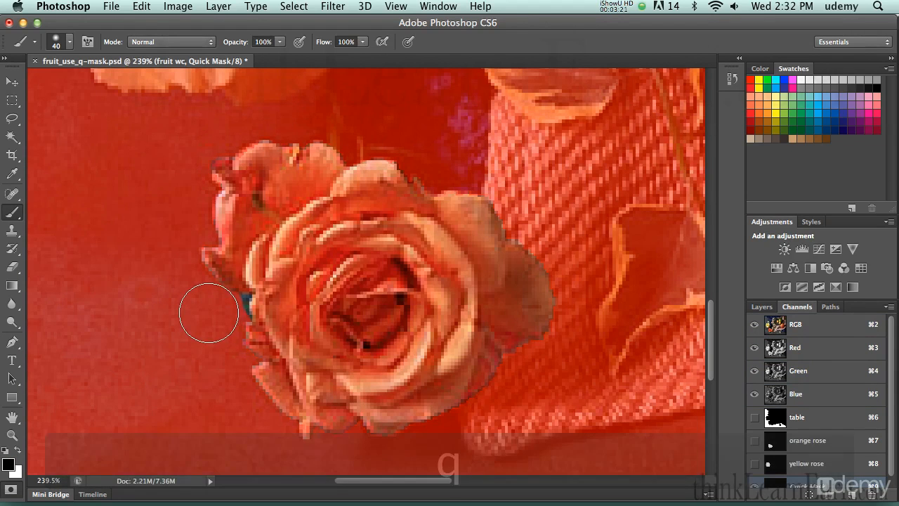
pyautogui.press('super+minus')
pyautogui.press('super+minus')
pyautogui.press('super+minus')
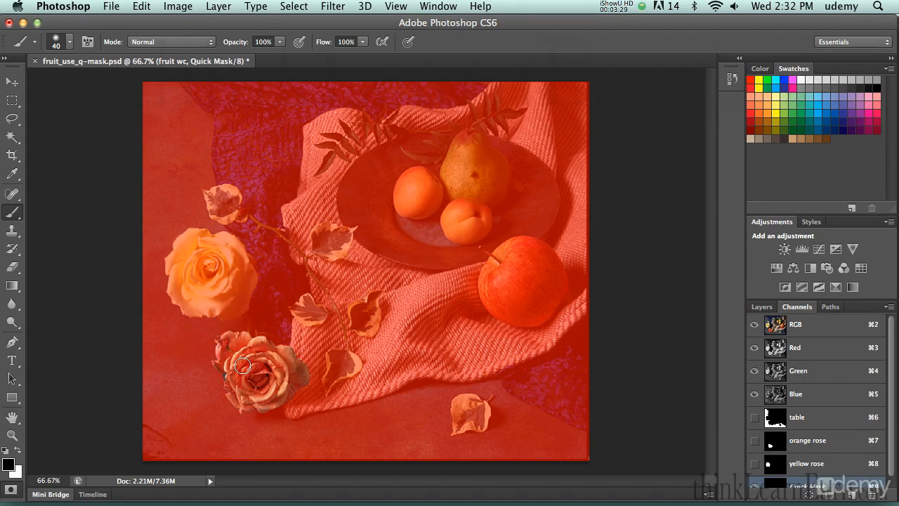
pyautogui.press('q')
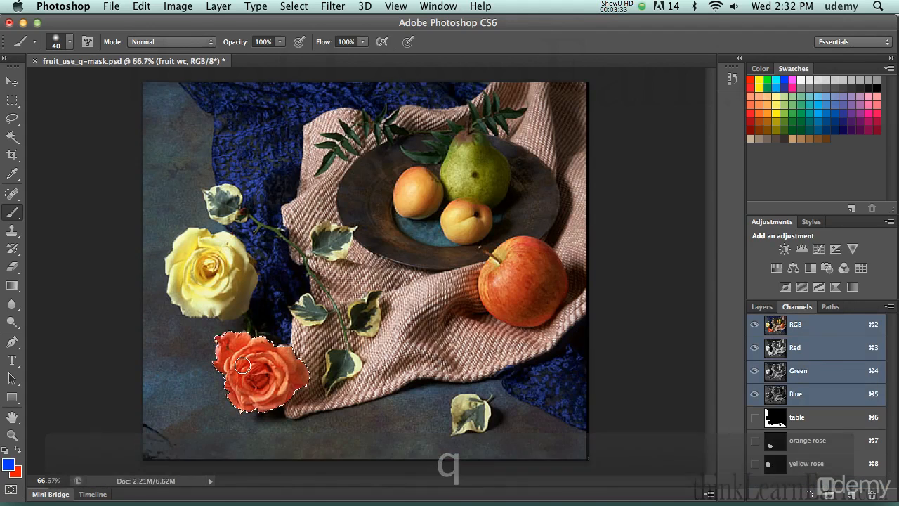
pyautogui.press('q')
pyautogui.press('q')
pyautogui.press('q')
pyautogui.press('q')
pyautogui.press('q')
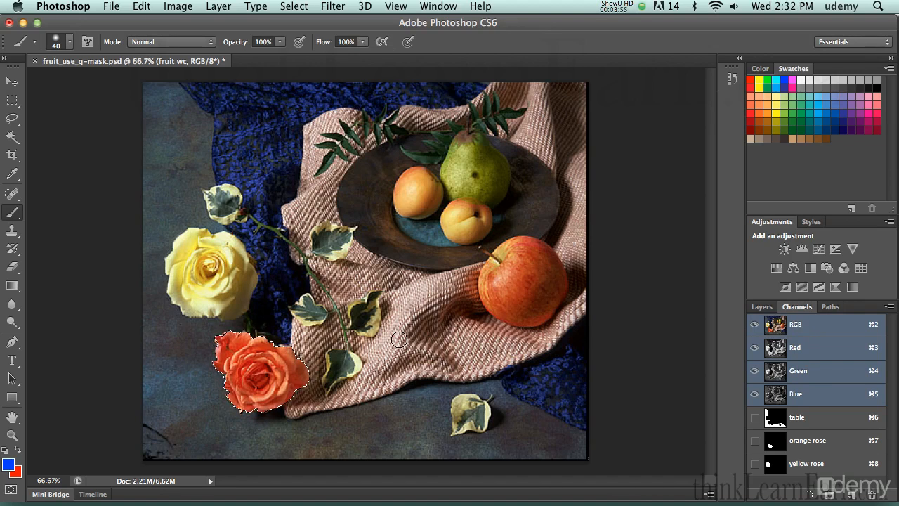
# Turn on Quick Mask mode, inspect its temporary channel in the channel list, and return to the normal selection.
pyautogui.press('q')
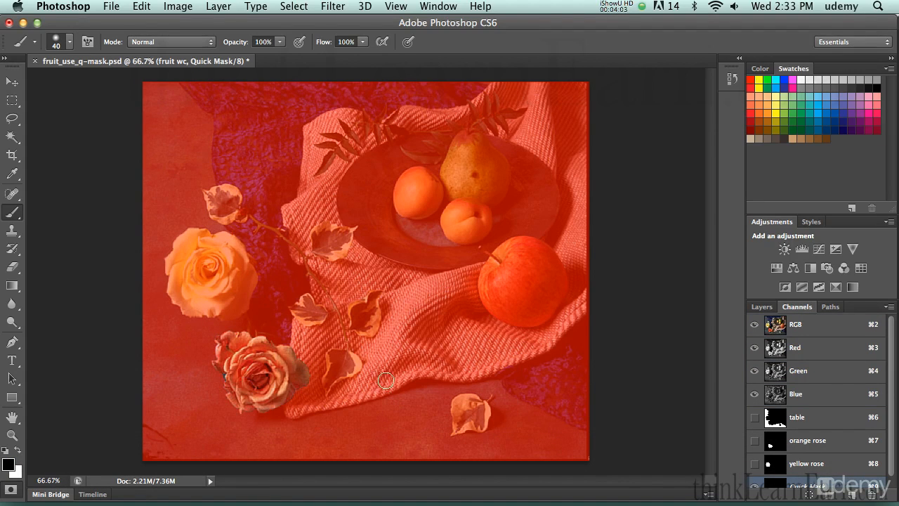
pyautogui.scroll(-1, 894, 434)
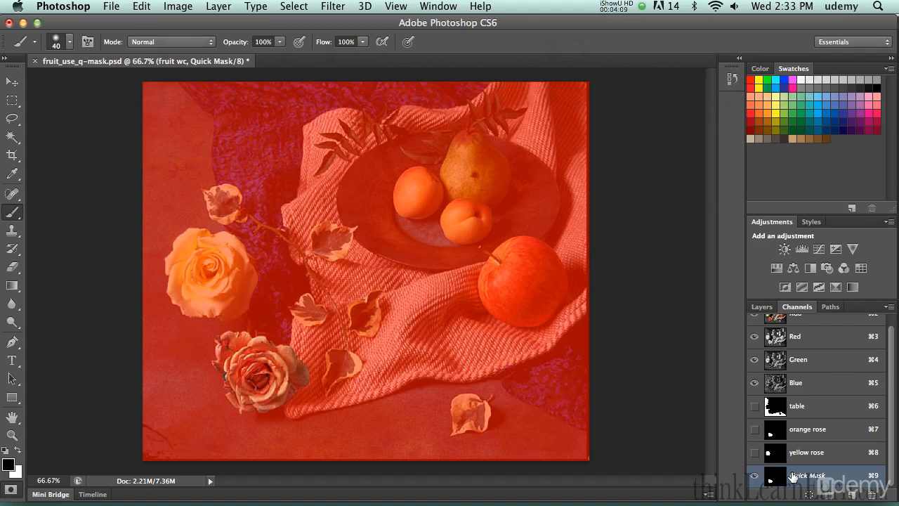
pyautogui.press('q')
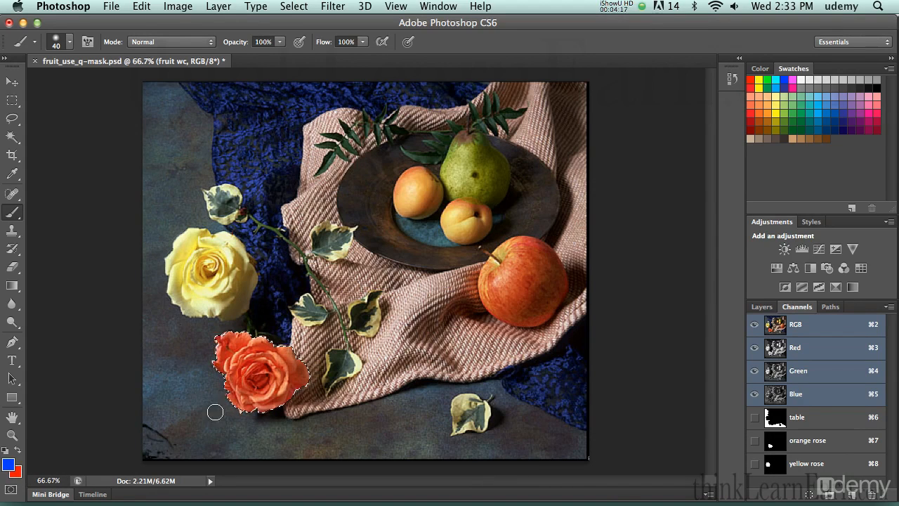
# Enter Quick Mask mode and frame the orange rose closely for editing its mask edges.
pyautogui.press('q')
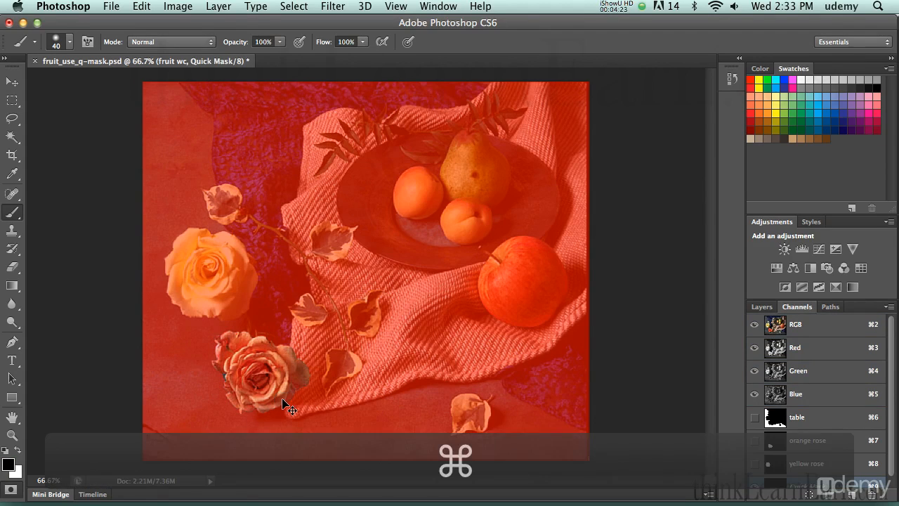
pyautogui.press('super+equal')
pyautogui.press('super+equal')
pyautogui.press('space')
pyautogui.moveTo(264, 390); pyautogui.dragTo(377, 241)
pyautogui.moveTo(227, 335); pyautogui.dragTo(367, 262)
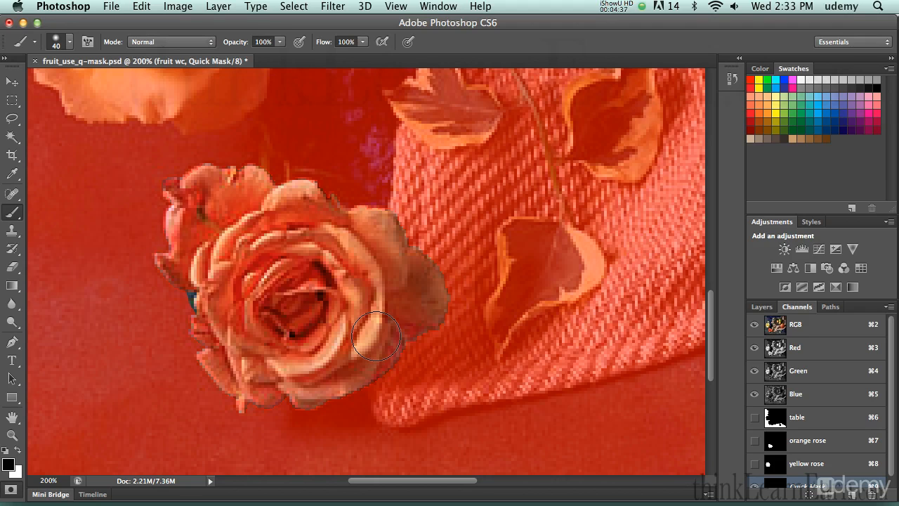
# Set the Quick Mask overlay colour to light blue 00b4ff and re-enter Quick Mask mode on the orange rose.
pyautogui.doubleClick(12, 494)
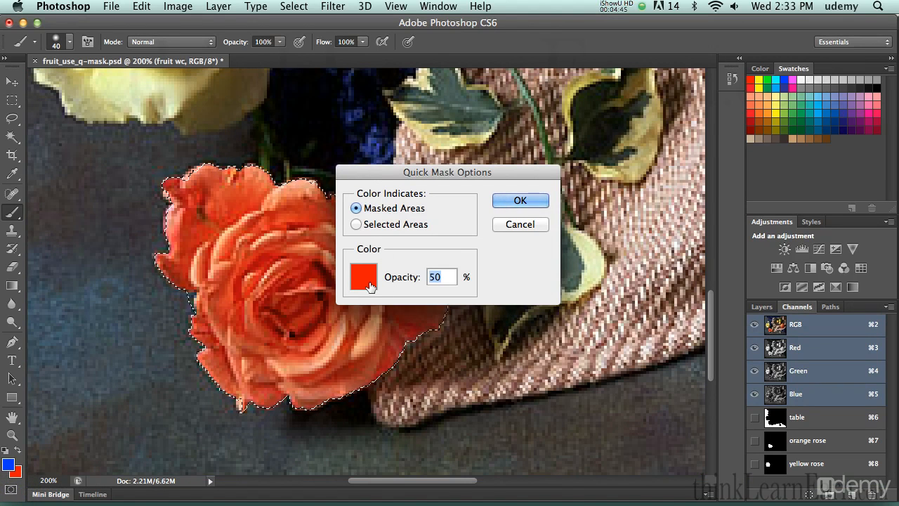
pyautogui.click(365, 284)
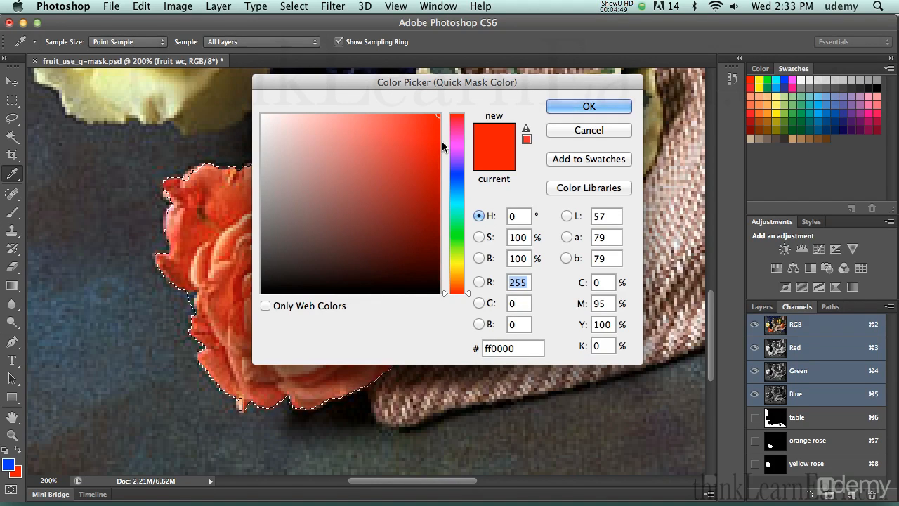
pyautogui.click(456, 195)
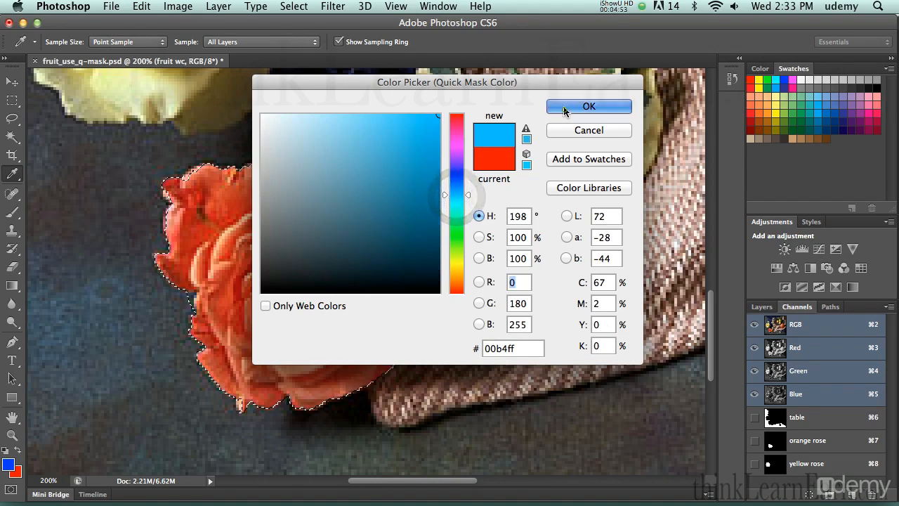
pyautogui.press('Return')
pyautogui.click(518, 200)
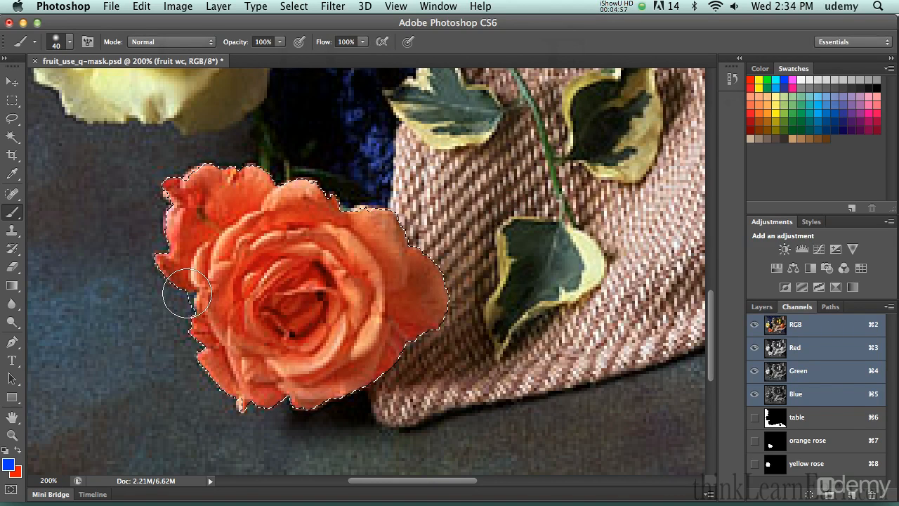
pyautogui.press('q')
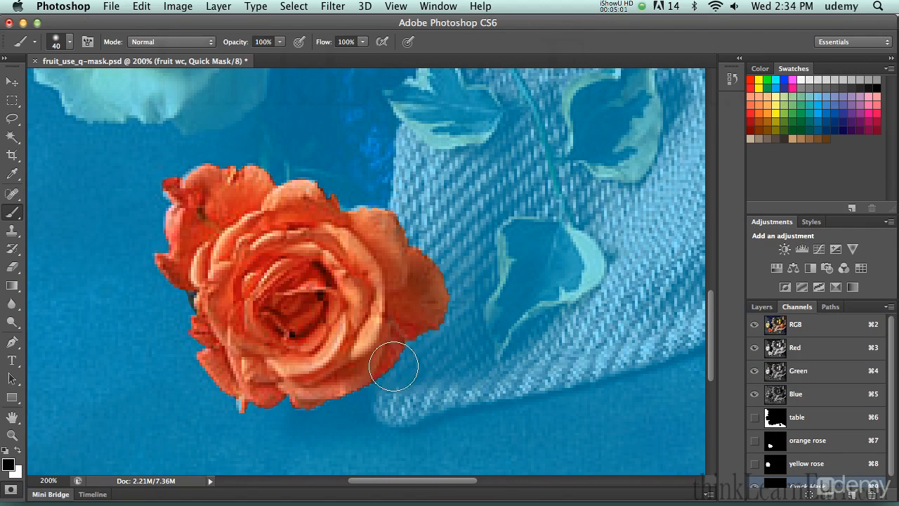
# Make the Quick Mask colour indicate selected areas and preview the overlay on the orange rose.
pyautogui.press('super+minus')
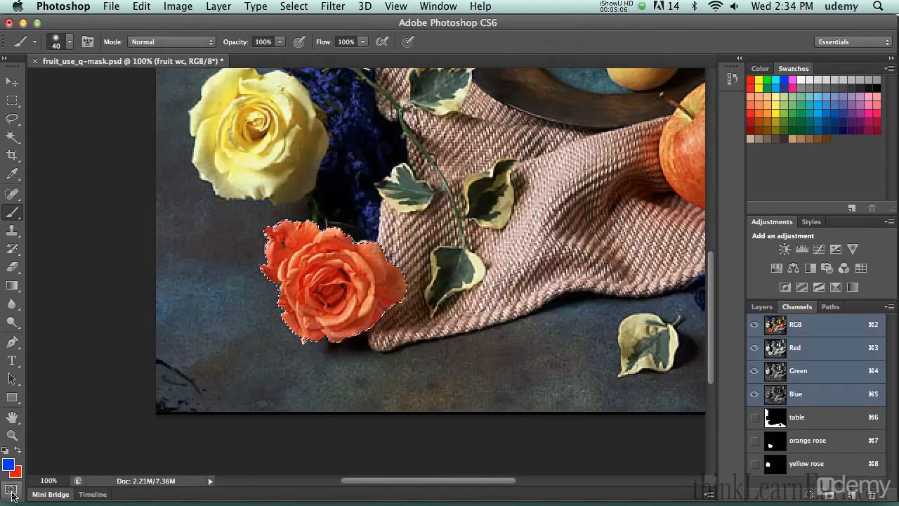
pyautogui.doubleClick(12, 489)
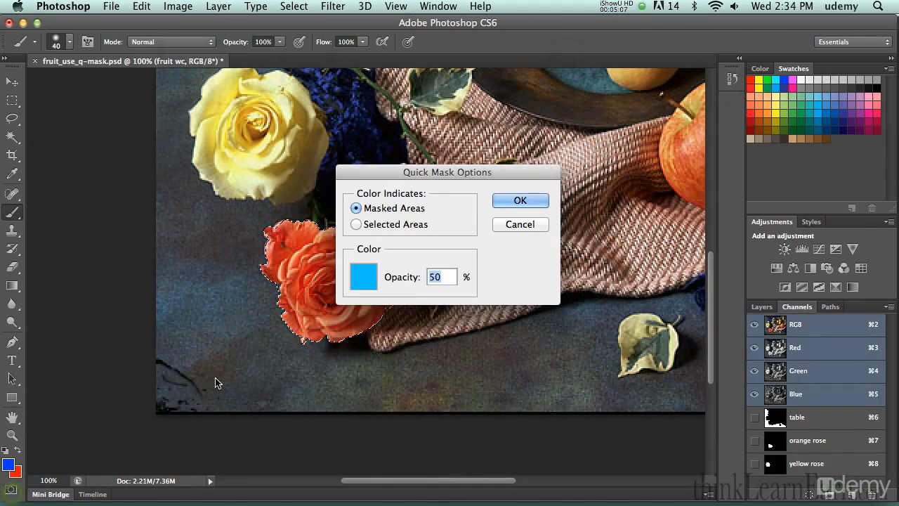
pyautogui.moveTo(408, 176); pyautogui.dragTo(526, 189)
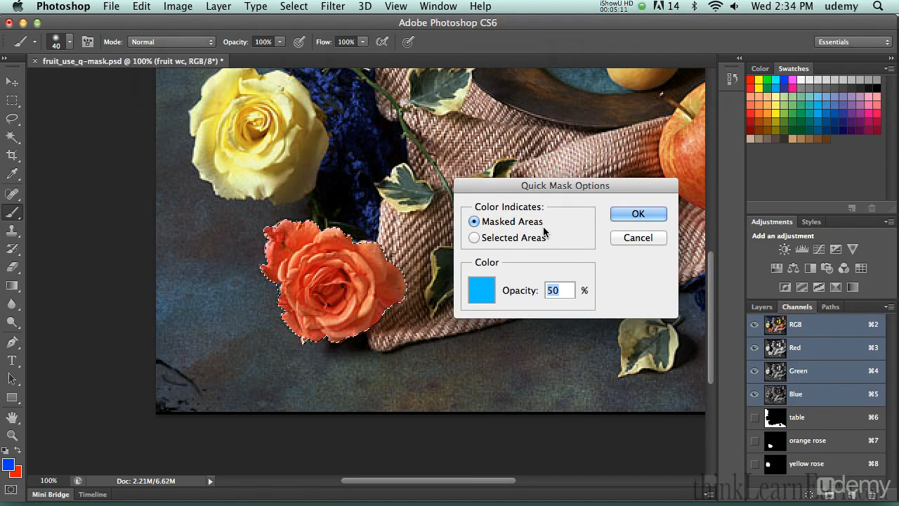
pyautogui.click(474, 238)
pyautogui.click(638, 215)
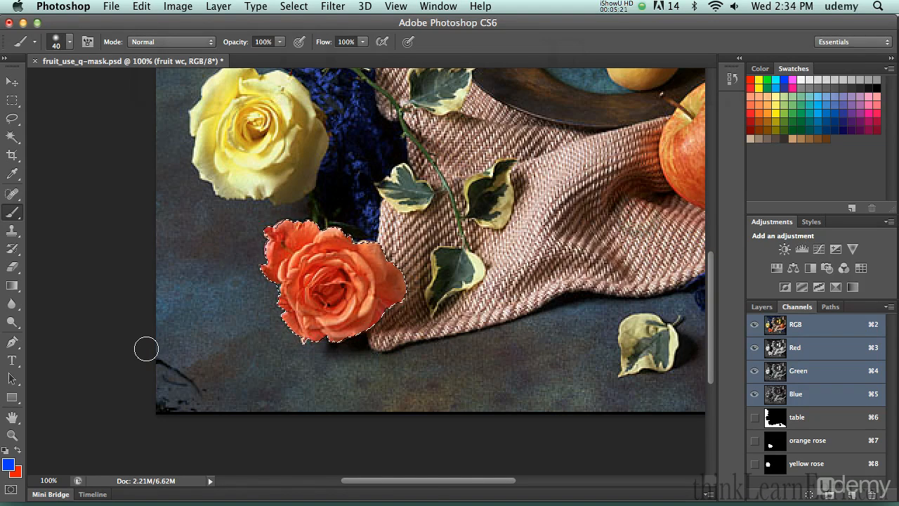
pyautogui.press('q')
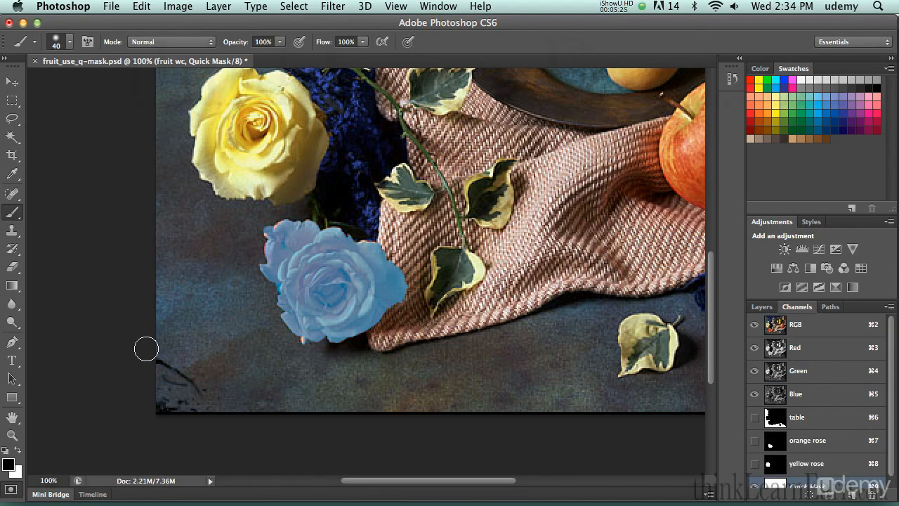
# Set the Quick Mask colour to indicate masked areas and return to Quick Mask mode.
pyautogui.doubleClick(13, 490)
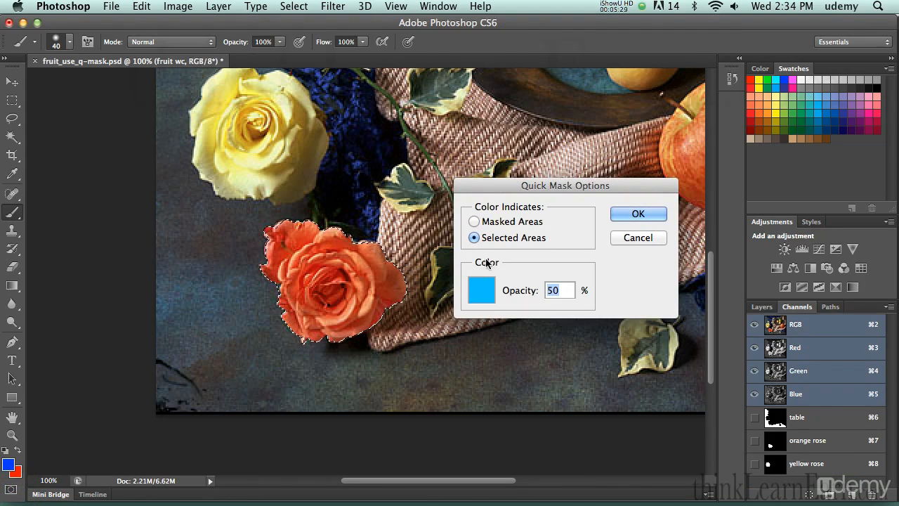
pyautogui.click(474, 222)
pyautogui.click(638, 215)
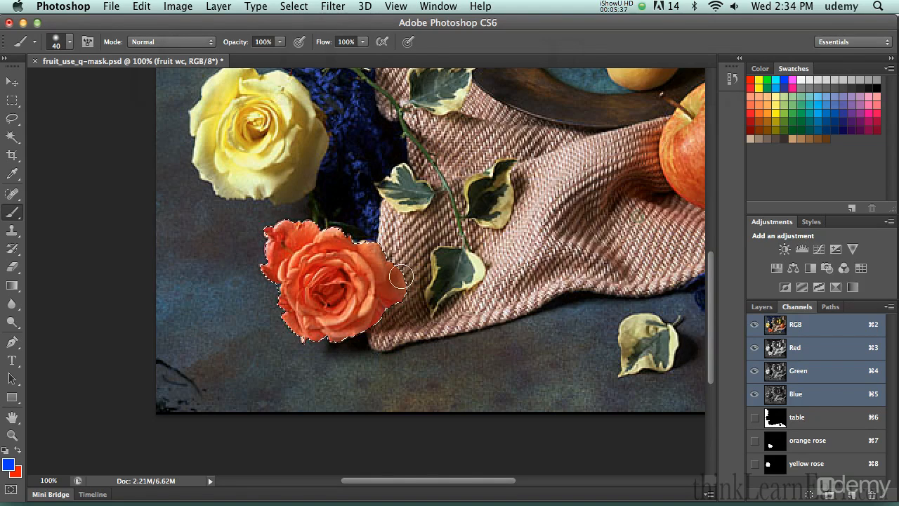
pyautogui.press('q')
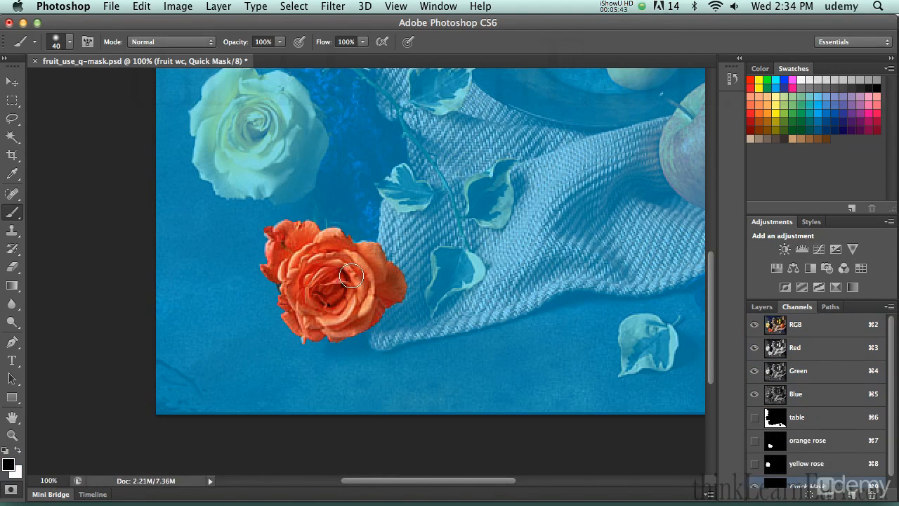
# Set the brush size to 35 px for working on the orange rose's mask up close.
pyautogui.press('super+equal')
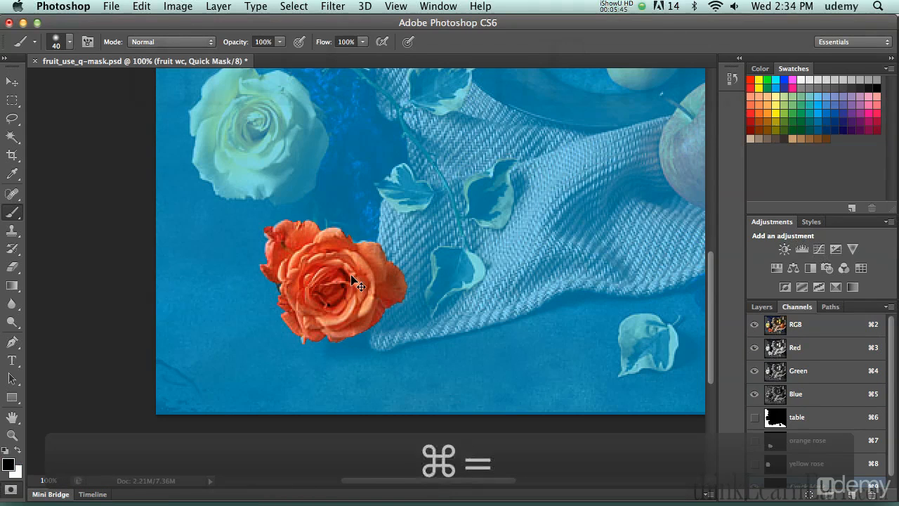
pyautogui.press('space')
pyautogui.moveTo(323, 274); pyautogui.dragTo(412, 255)
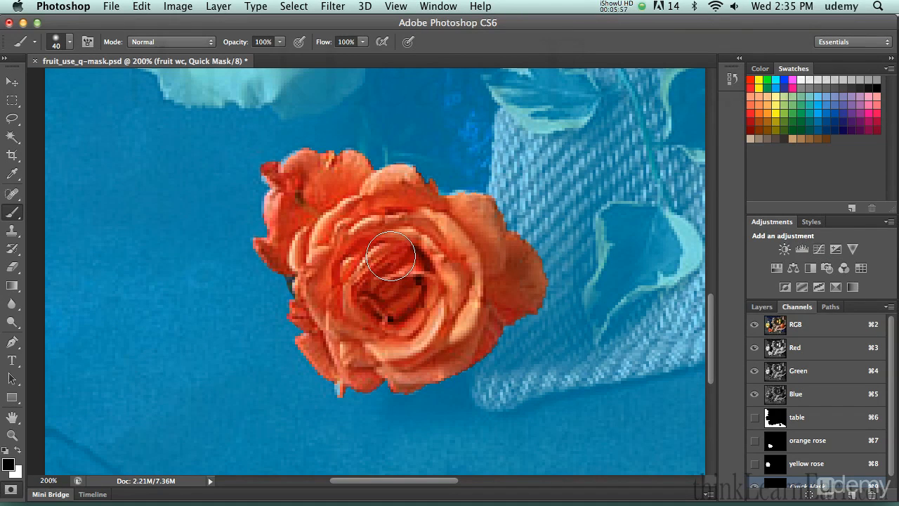
pyautogui.press('[')
pyautogui.press('[')
pyautogui.press('[')
pyautogui.press('[')
pyautogui.press('[')
pyautogui.press('[')
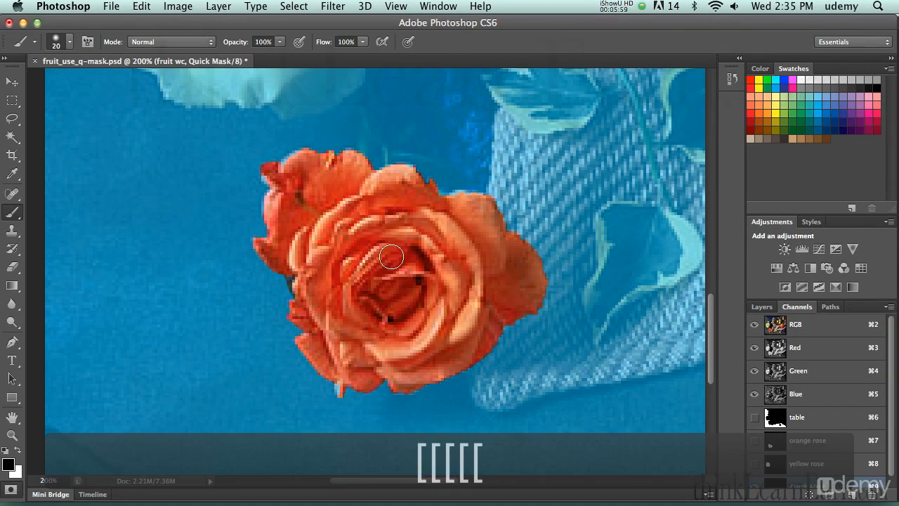
pyautogui.press(']')
pyautogui.press(']')
pyautogui.press(']')
pyautogui.press(']')
pyautogui.press(']')
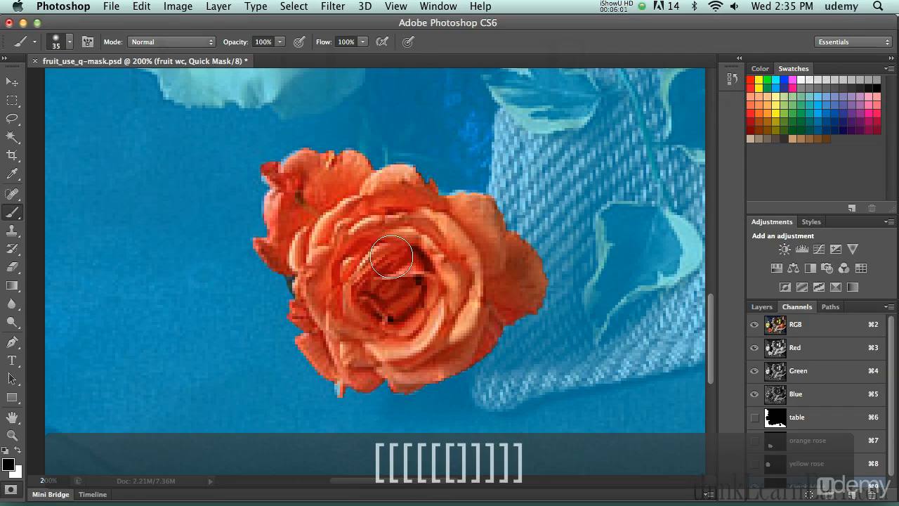
# Set the brush hardness to 71%.
pyautogui.click(70, 43)
pyautogui.moveTo(50, 119); pyautogui.dragTo(105, 125)
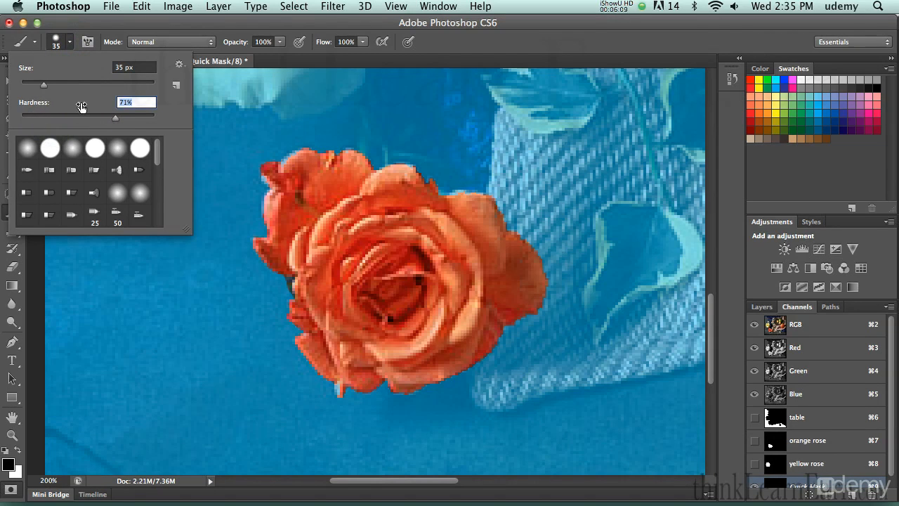
pyautogui.click(222, 99)
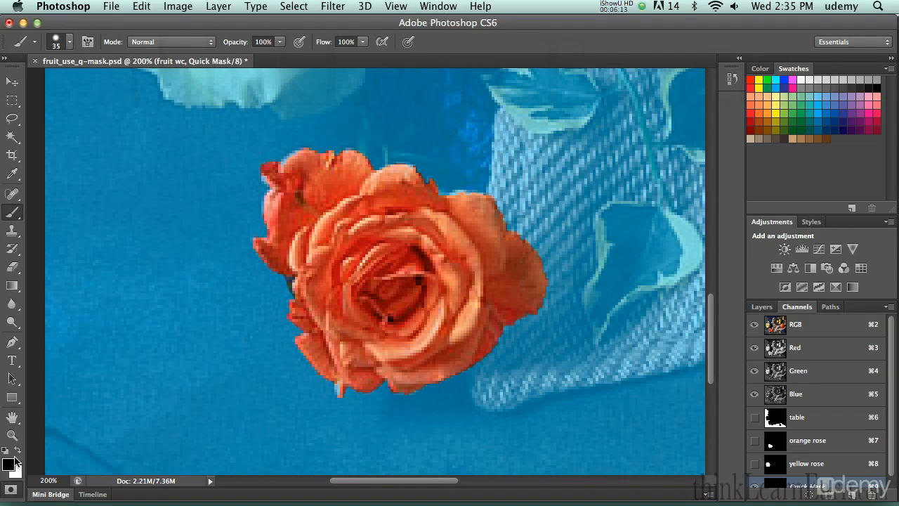
# Paint a black stroke diagonally across the orange rose in the mask and compare it with the resulting selection outline.
pyautogui.moveTo(226, 243)
pyautogui.mouseDown()
pyautogui.moveTo(356, 265)
pyautogui.moveTo(428, 298)
pyautogui.moveTo(465, 359)
pyautogui.moveTo(466, 406)
pyautogui.moveTo(450, 356)
pyautogui.moveTo(373, 275)
pyautogui.moveTo(291, 255)
pyautogui.moveTo(254, 257)
pyautogui.moveTo(333, 261)
pyautogui.moveTo(432, 302)
pyautogui.moveTo(459, 372)
pyautogui.moveTo(424, 335)
pyautogui.mouseUp()
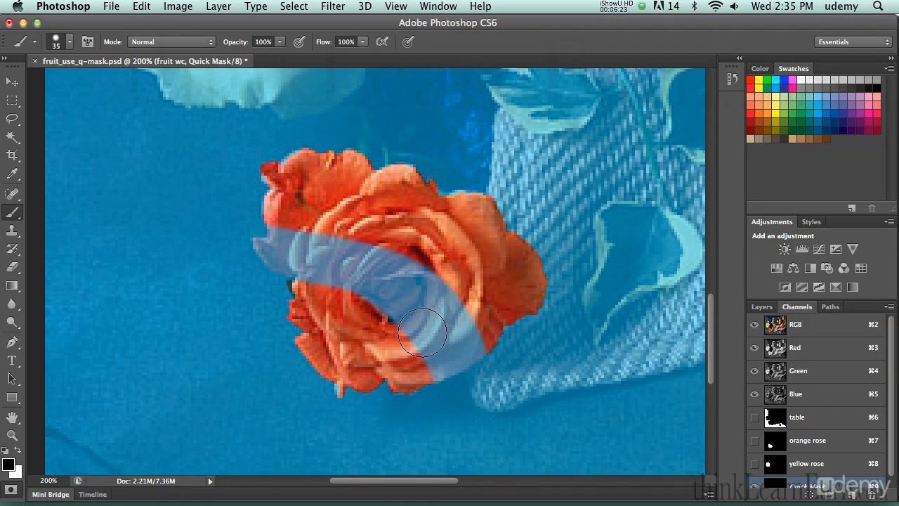
pyautogui.press('q')
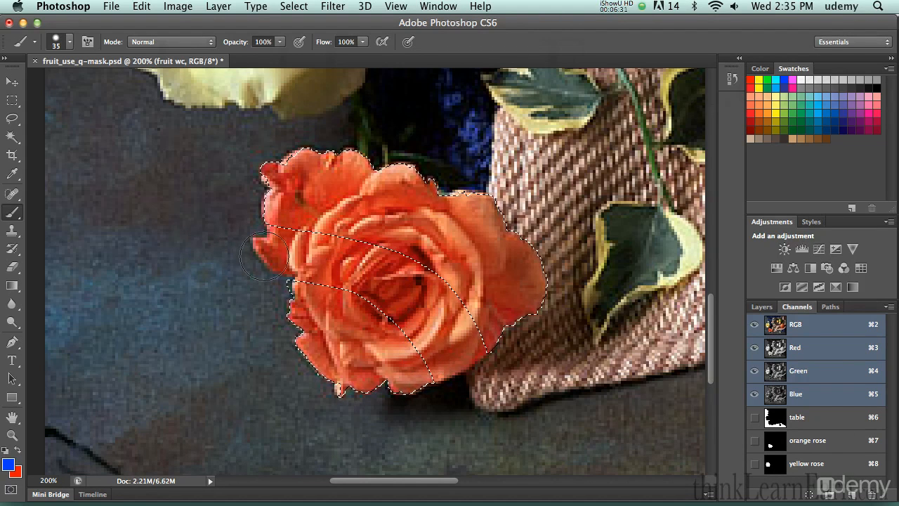
pyautogui.press('q')
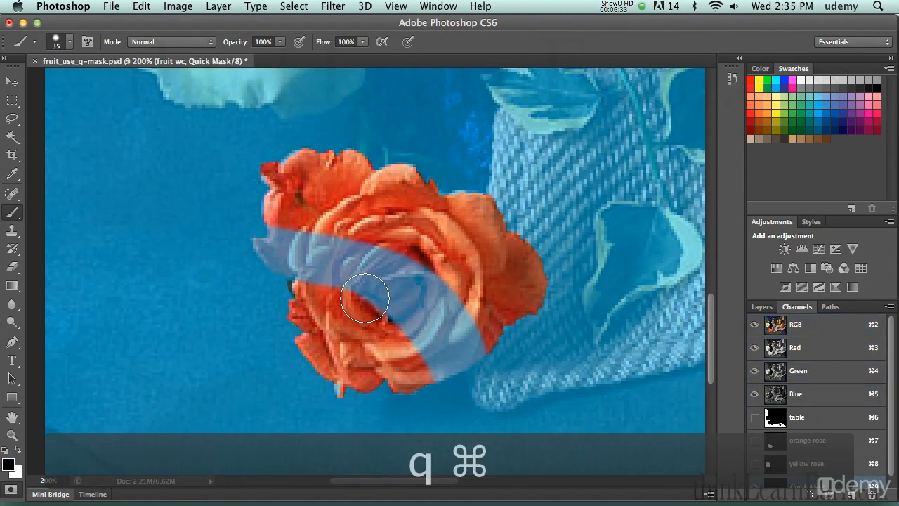
# Undo the black mask stroke across the orange rose.
pyautogui.press('super+z')
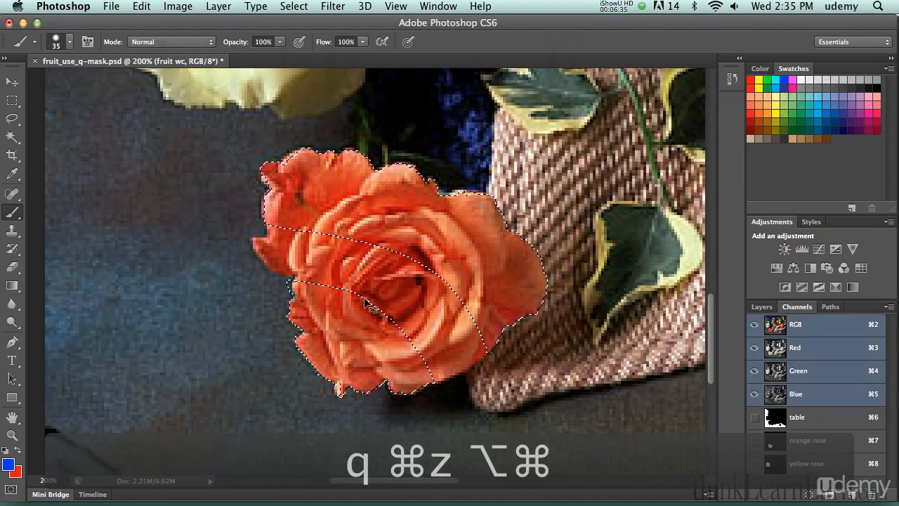
pyautogui.press('alt+super+z')
pyautogui.press('alt+super+z')
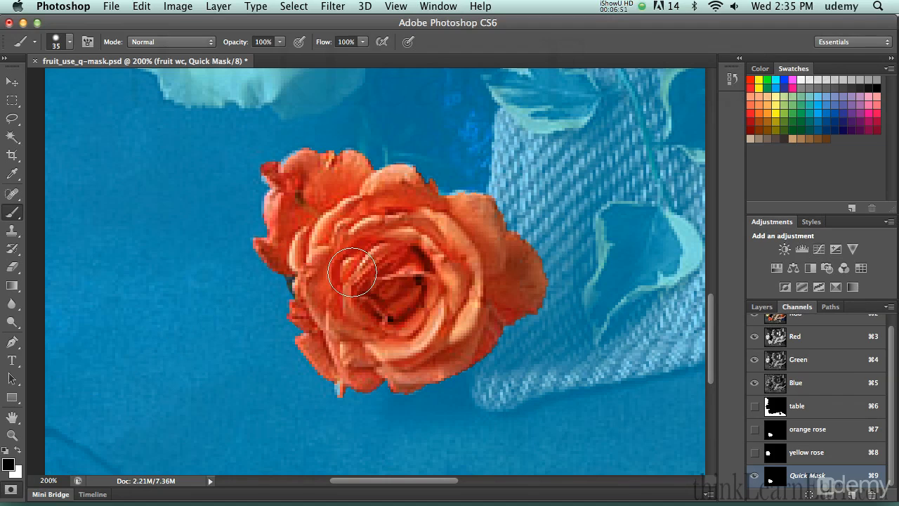
# Try painting black over the orange rose's outer right petals in the mask, and undo the stroke.
pyautogui.moveTo(352, 274)
pyautogui.mouseDown()
pyautogui.moveTo(311, 284)
pyautogui.moveTo(302, 270)
pyautogui.mouseUp()
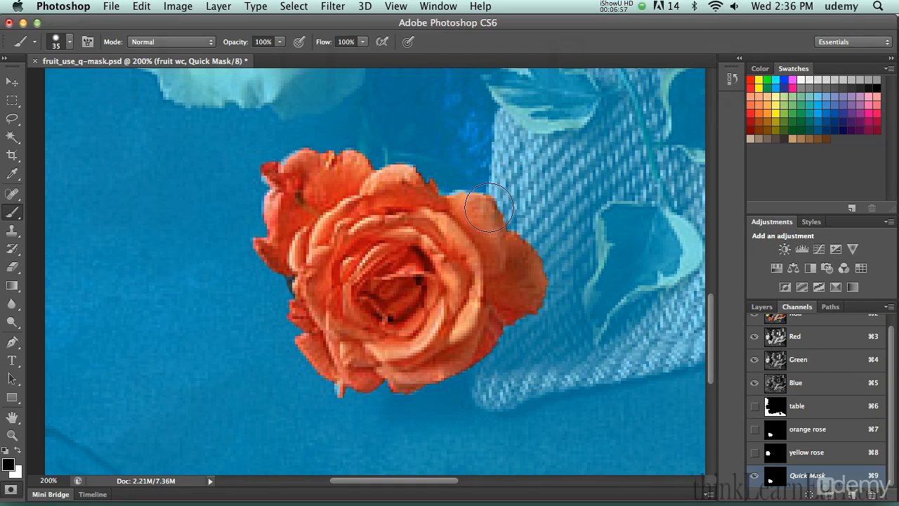
pyautogui.moveTo(476, 181)
pyautogui.mouseDown()
pyautogui.moveTo(523, 237)
pyautogui.moveTo(541, 298)
pyautogui.mouseUp()
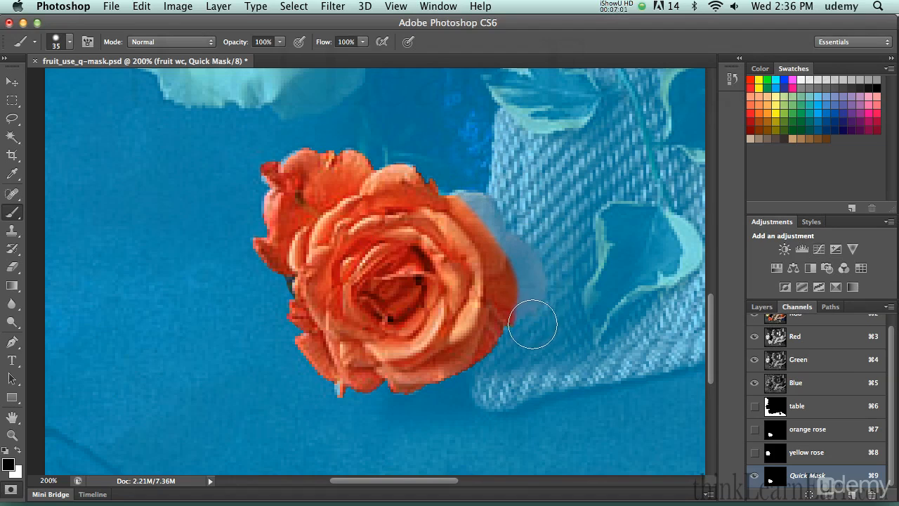
pyautogui.press('super+z')
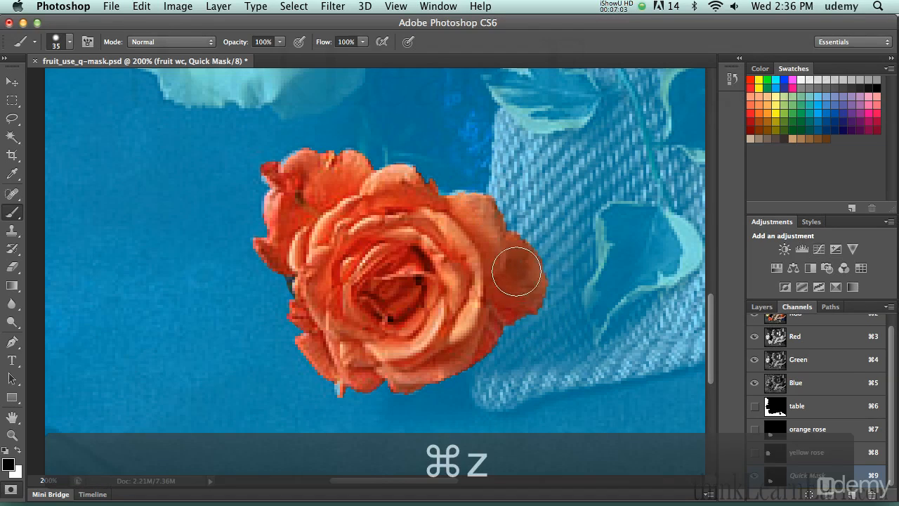
# Make white the foreground colour, and undo a test stroke beyond the rose's right petals after checking its selection outline.
pyautogui.press('x')
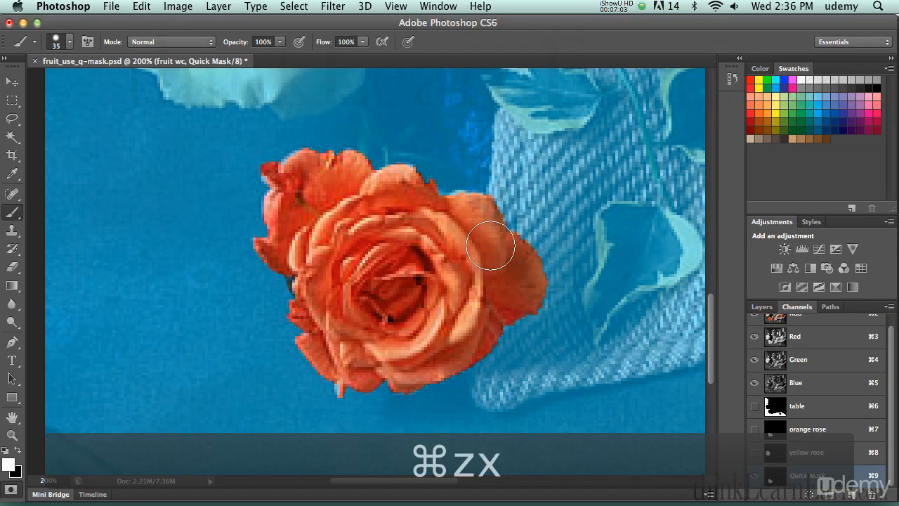
pyautogui.click(486, 188)
pyautogui.moveTo(486, 188)
pyautogui.mouseDown()
pyautogui.moveTo(519, 224)
pyautogui.moveTo(546, 305)
pyautogui.moveTo(490, 323)
pyautogui.mouseUp()
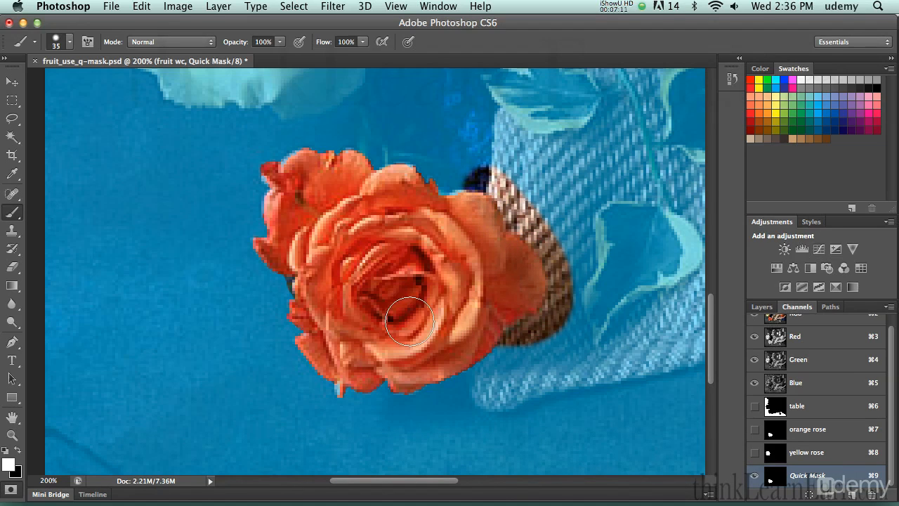
pyautogui.press('q')
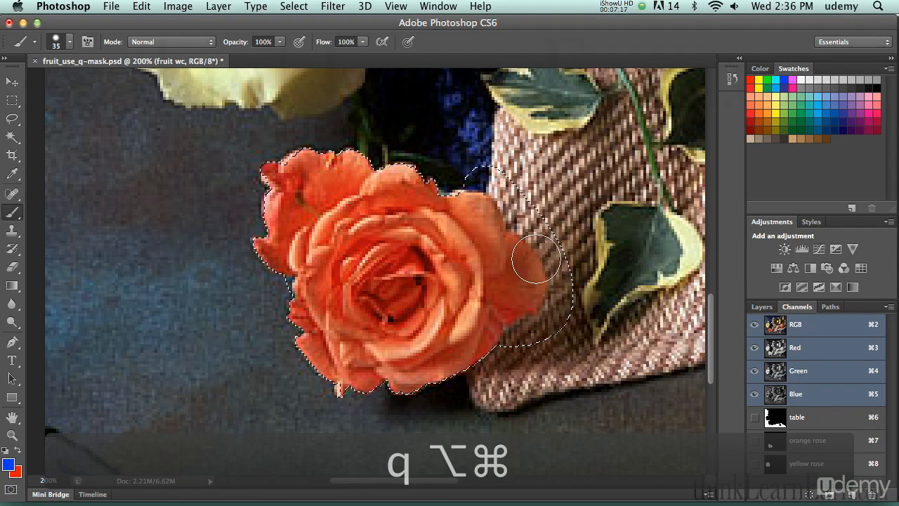
pyautogui.press('alt+super+z')
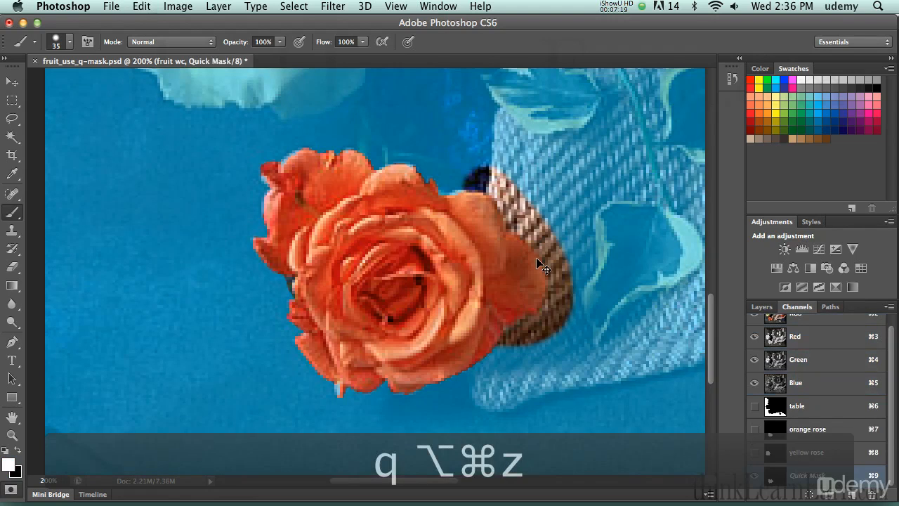
pyautogui.press('alt+super+z')
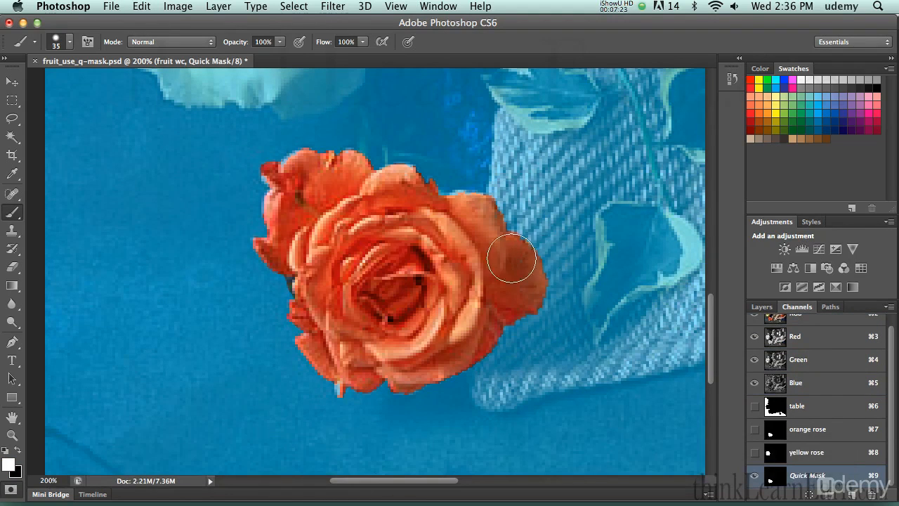
# Examine the mask edge around the orange rose's upper-left petals at 300% magnification.
pyautogui.press('super+equal')
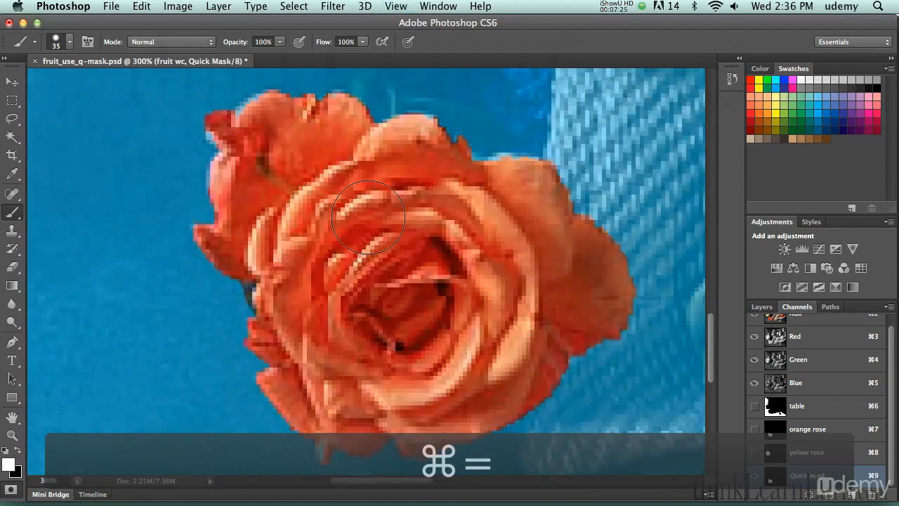
pyautogui.press('space')
pyautogui.moveTo(325, 178); pyautogui.dragTo(376, 257)
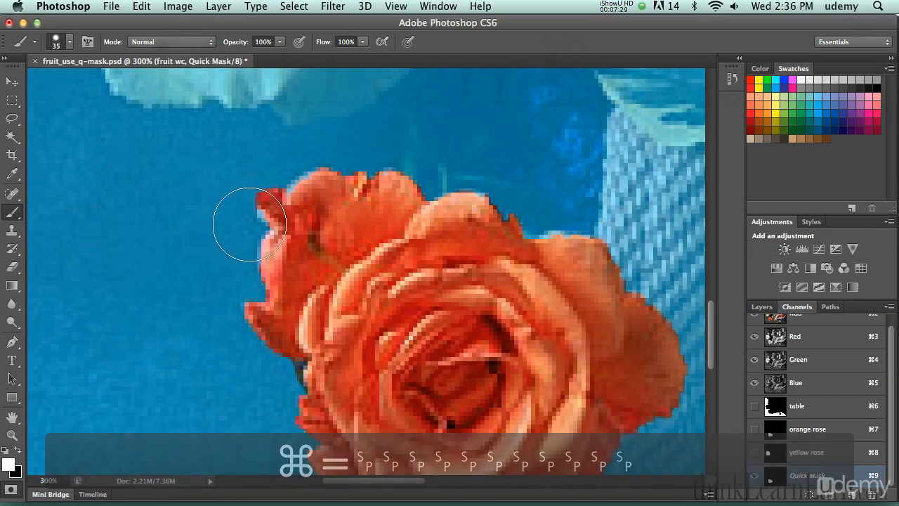
pyautogui.moveTo(348, 177)
pyautogui.mouseDown()
pyautogui.moveTo(293, 181)
pyautogui.moveTo(272, 236)
pyautogui.mouseUp()
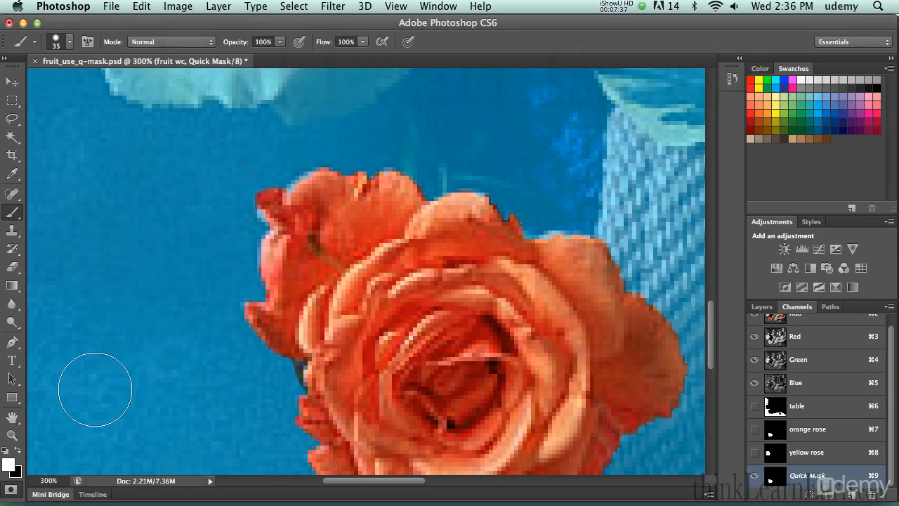
# Paint white in the mask along the outer edge of the orange rose's upper-left petals with the 35-pixel brush.
pyautogui.press('x')
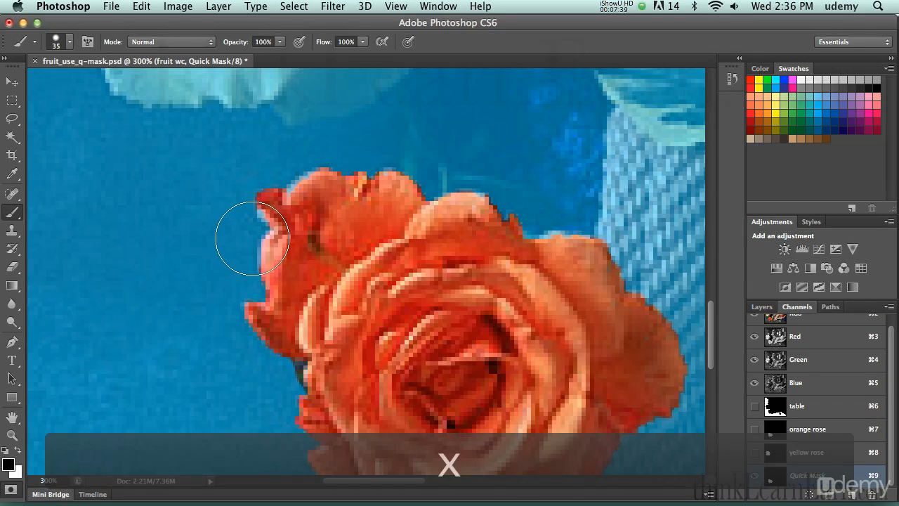
pyautogui.press('x')
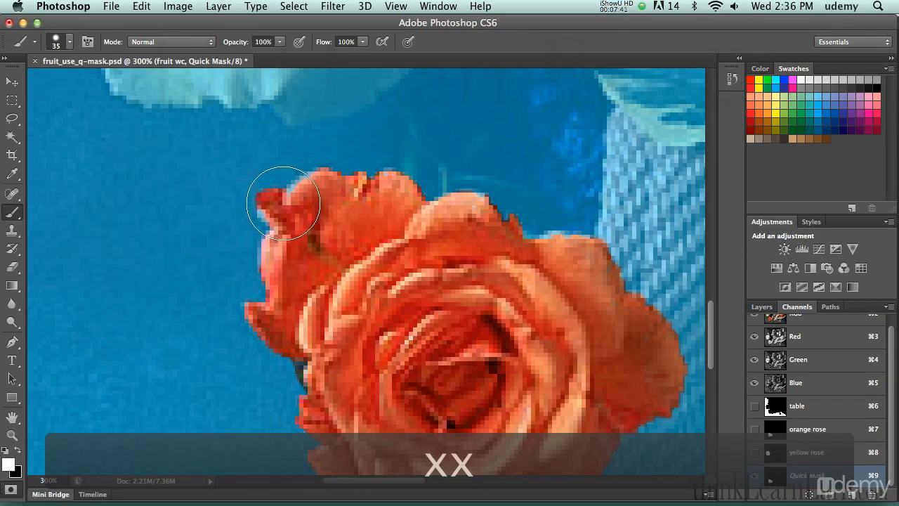
pyautogui.click(243, 207)
pyautogui.moveTo(268, 197)
pyautogui.mouseDown()
pyautogui.moveTo(324, 168)
pyautogui.moveTo(379, 161)
pyautogui.moveTo(403, 180)
pyautogui.moveTo(409, 203)
pyautogui.mouseUp()
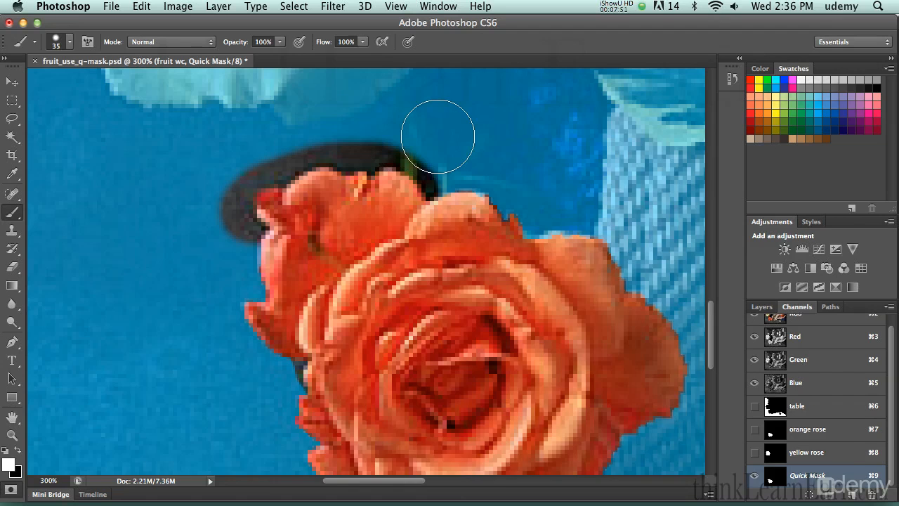
# Paint black with a 15-pixel brush over the exposed background above the orange rose's upper-left petals, undoing and repeating the first stroke.
pyautogui.press('x')
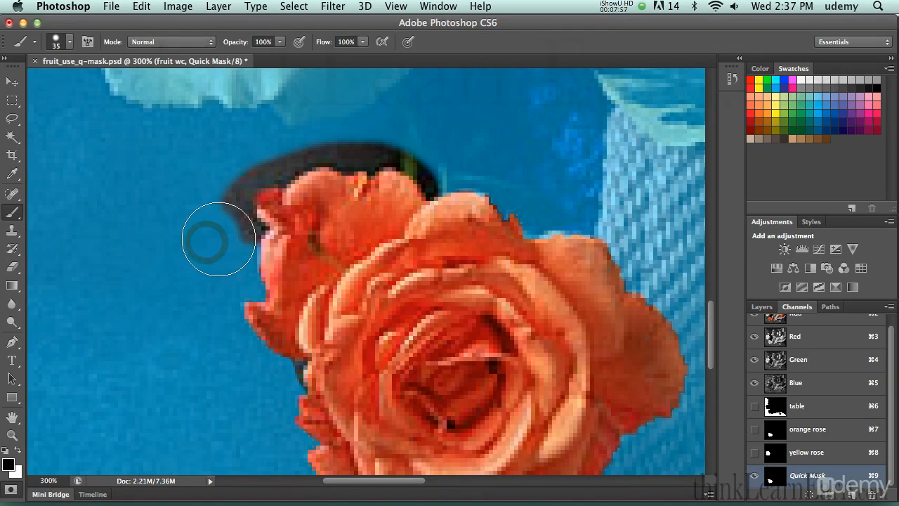
pyautogui.press('[')
pyautogui.press('[')
pyautogui.press('[')
pyautogui.press('[')
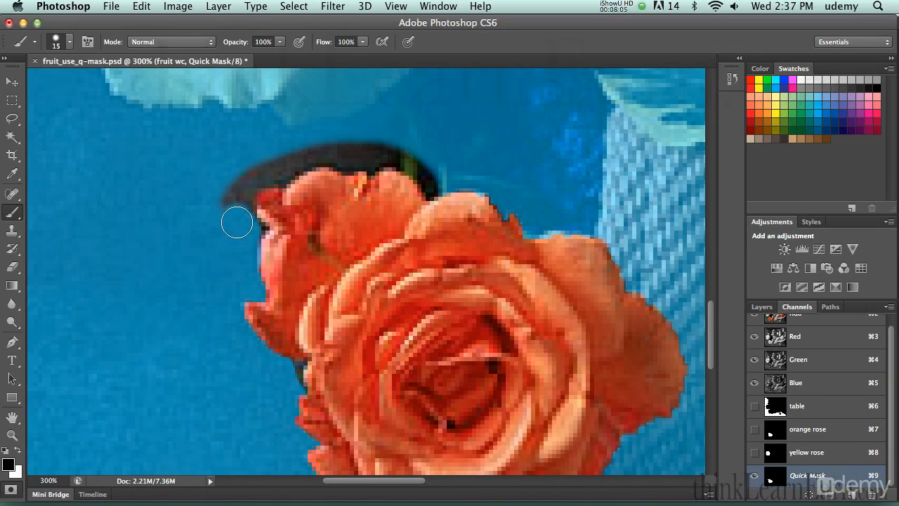
pyautogui.moveTo(237, 219)
pyautogui.mouseDown()
pyautogui.moveTo(244, 182)
pyautogui.moveTo(317, 151)
pyautogui.moveTo(402, 157)
pyautogui.moveTo(439, 183)
pyautogui.mouseUp()
pyautogui.press('super+z')
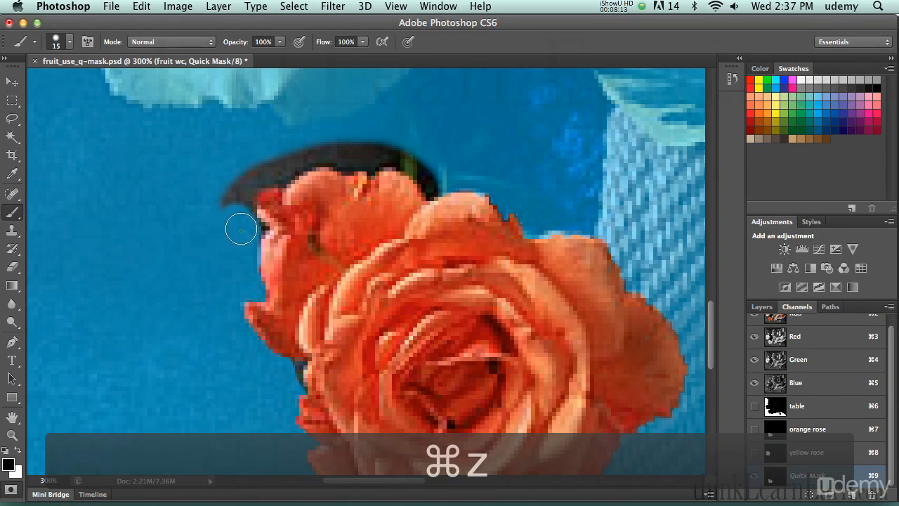
pyautogui.moveTo(234, 204)
pyautogui.mouseDown()
pyautogui.moveTo(212, 216)
pyautogui.moveTo(255, 177)
pyautogui.moveTo(248, 173)
pyautogui.moveTo(324, 152)
pyautogui.moveTo(310, 152)
pyautogui.moveTo(387, 150)
pyautogui.moveTo(432, 186)
pyautogui.mouseUp()
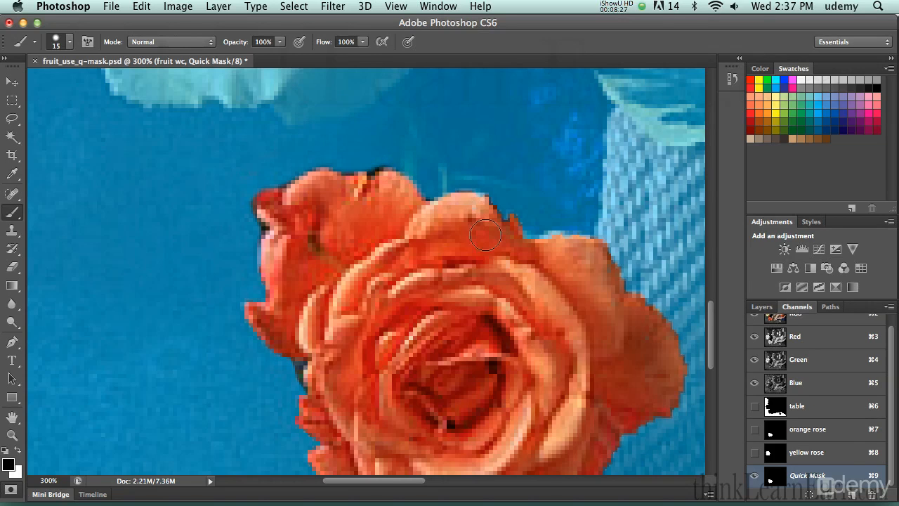
# Examine the refined mask edge around the whole orange rose, then the overall mask at 100% magnification.
pyautogui.press('space')
pyautogui.moveTo(468, 255); pyautogui.dragTo(407, 147)
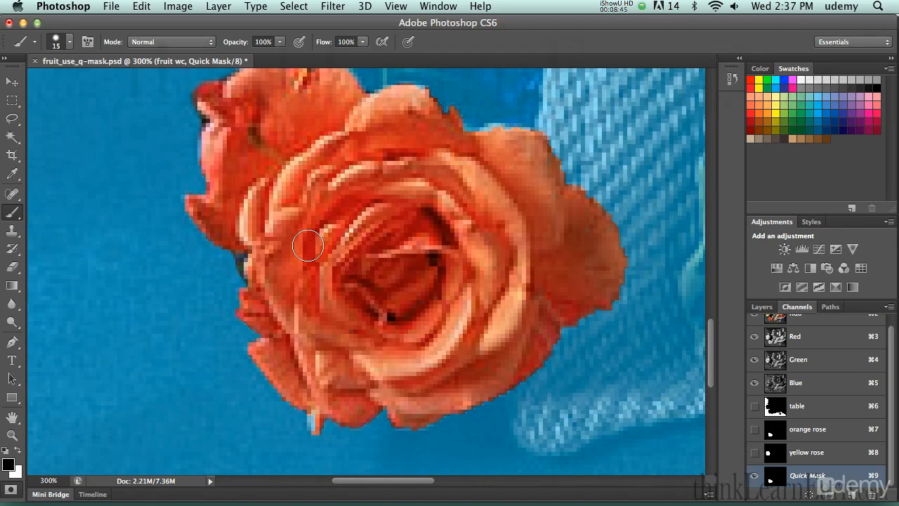
pyautogui.moveTo(309, 245)
pyautogui.mouseDown()
pyautogui.moveTo(343, 259)
pyautogui.moveTo(345, 249)
pyautogui.moveTo(389, 238)
pyautogui.moveTo(382, 282)
pyautogui.mouseUp()
pyautogui.press('space')
pyautogui.moveTo(310, 139)
pyautogui.mouseDown()
pyautogui.moveTo(251, 154)
pyautogui.moveTo(239, 180)
pyautogui.mouseUp()
pyautogui.press('super+z')
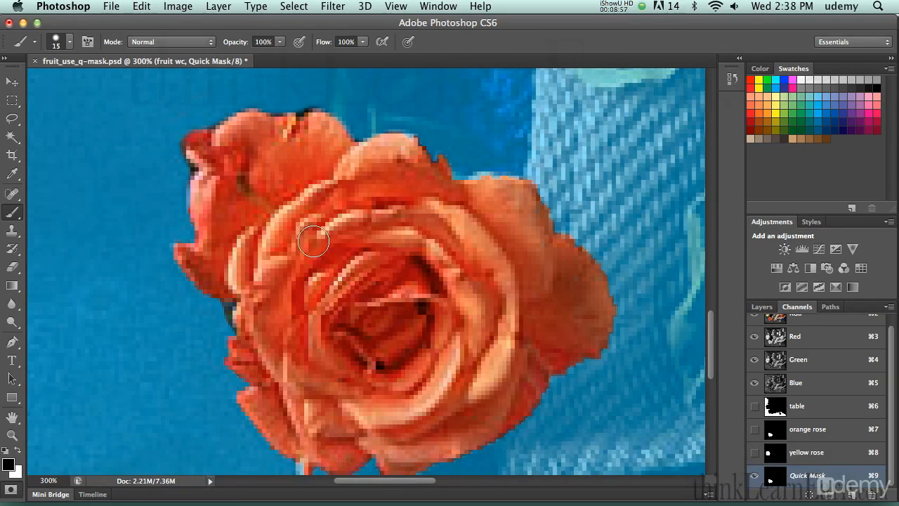
pyautogui.press('super+minus')
pyautogui.press('super+minus')
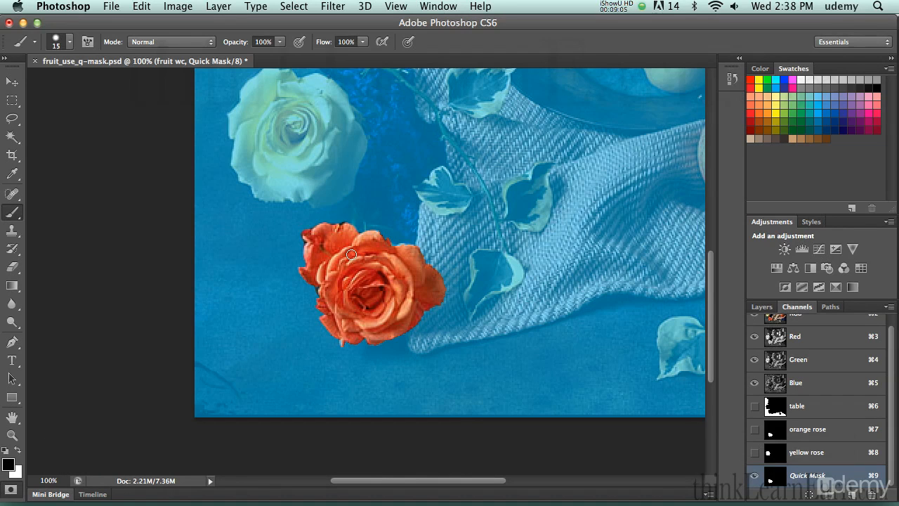
pyautogui.press('Tab')
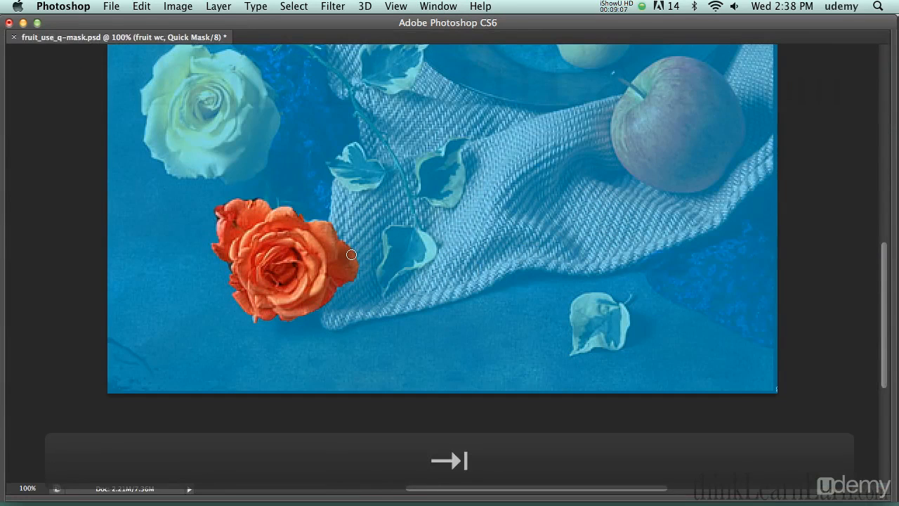
pyautogui.press('Tab')
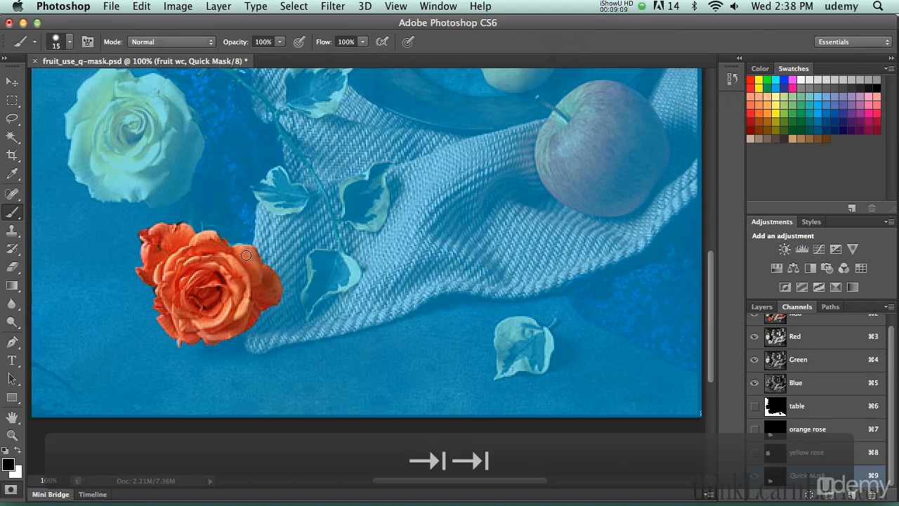
# Convert the Quick Mask to a selection, save it with Replace Channel over the orange rose channel, and save the document.
pyautogui.press('q')
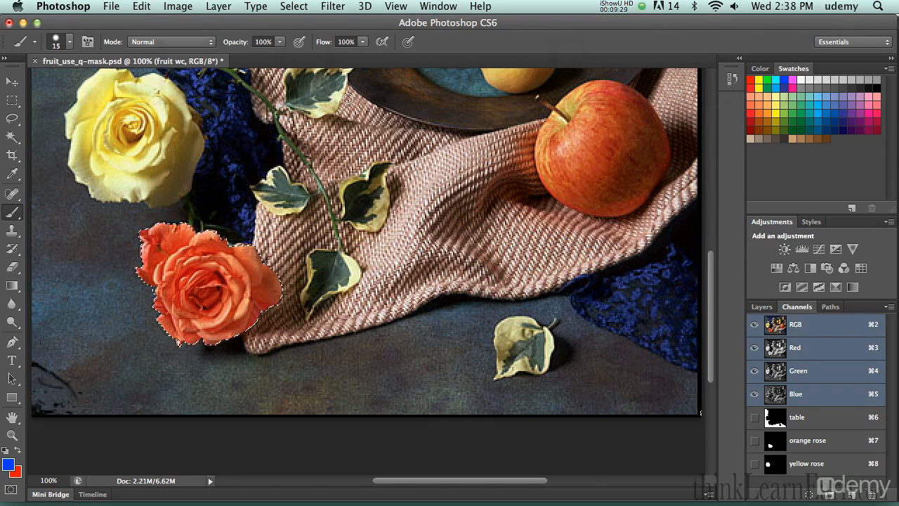
pyautogui.click(293, 7)
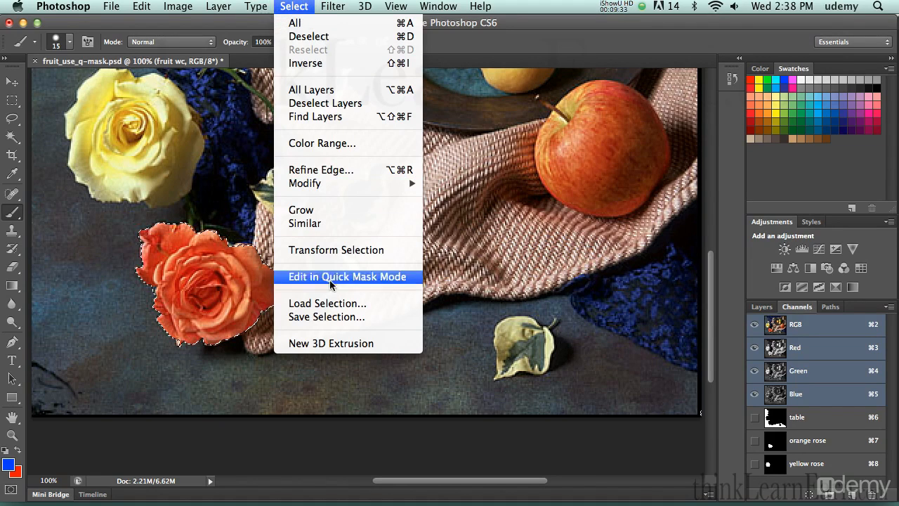
pyautogui.click(325, 317)
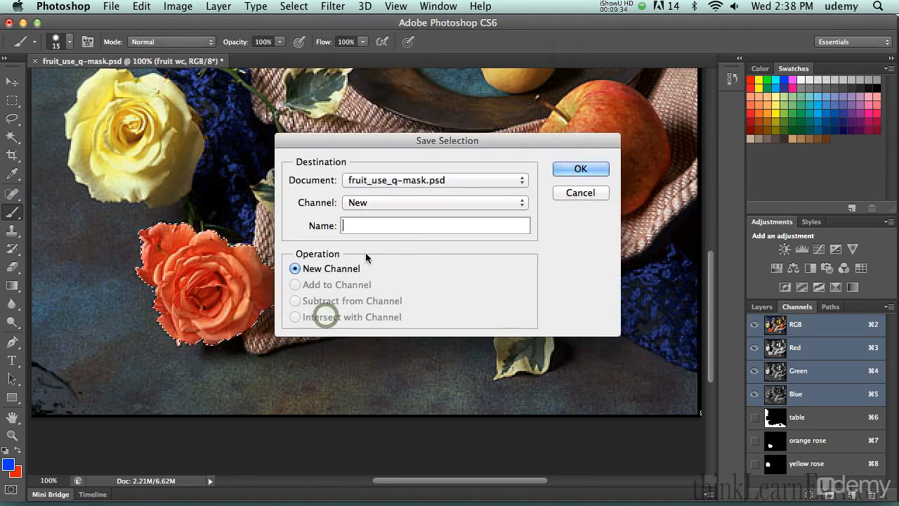
pyautogui.click(387, 202)
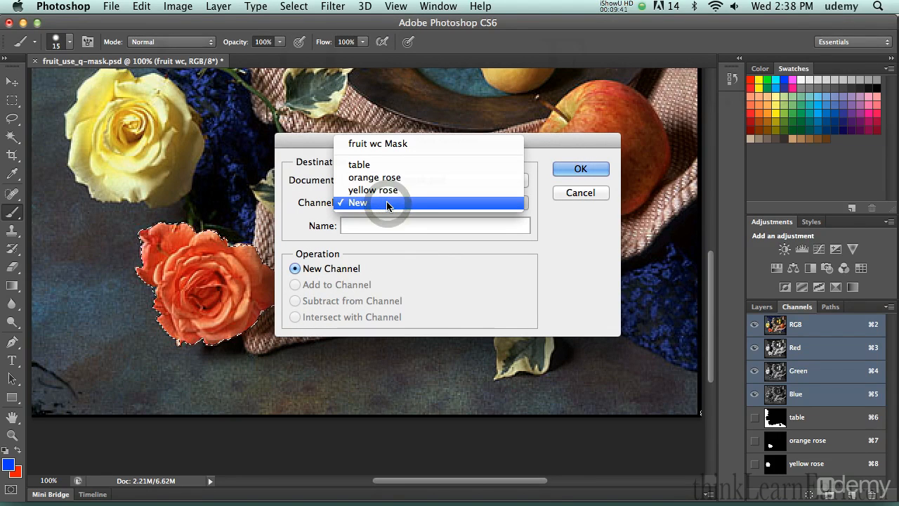
pyautogui.click(393, 179)
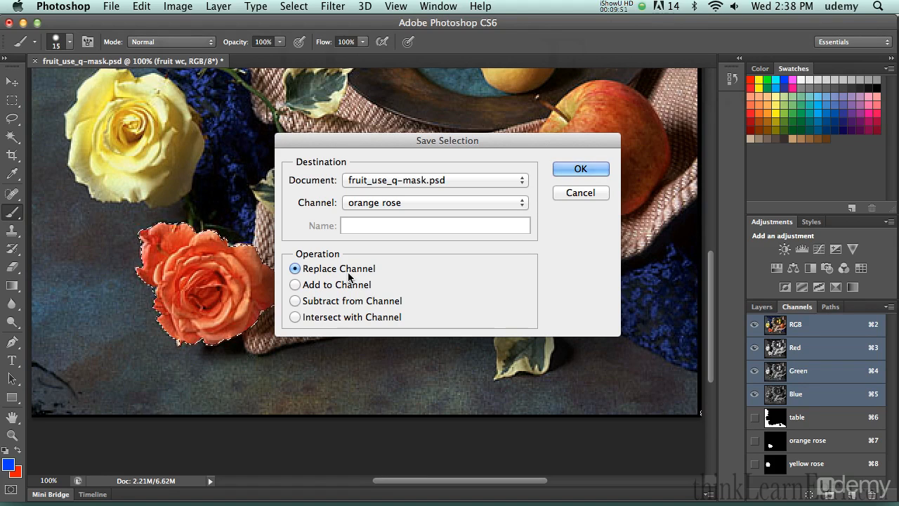
pyautogui.click(578, 170)
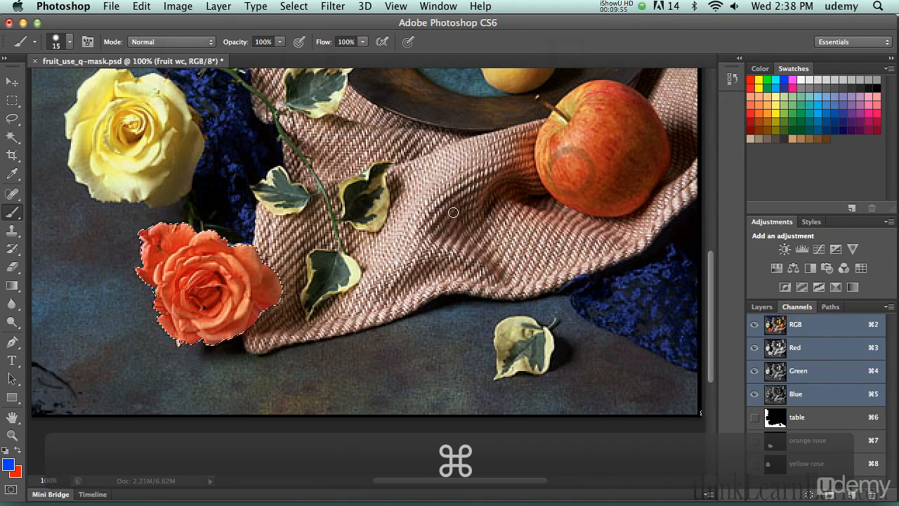
pyautogui.press('super+s')
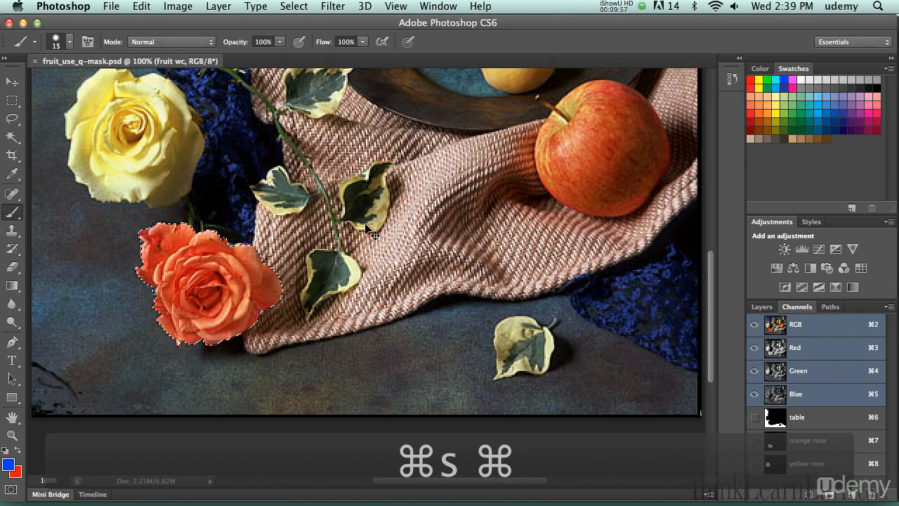
# Deselect the orange rose and draw a rough freehand Lasso selection around its inner petals.
pyautogui.press('super+d')
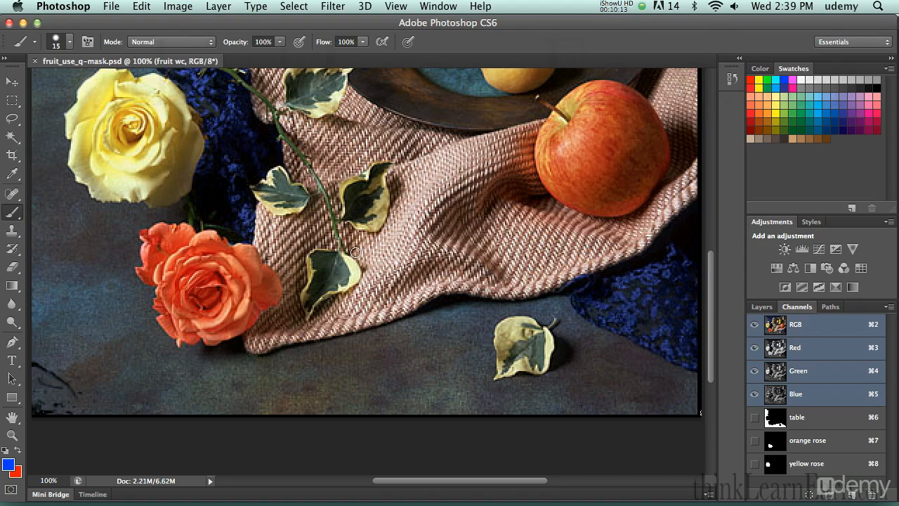
pyautogui.press('l')
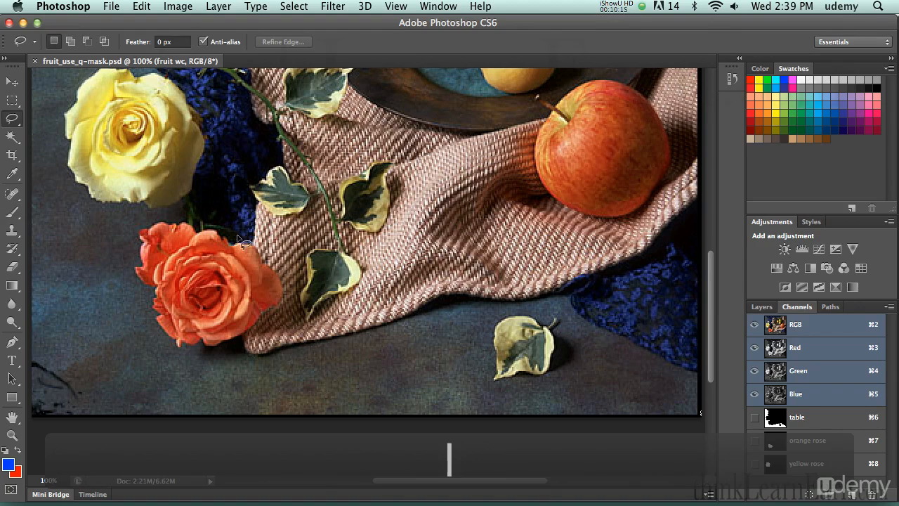
pyautogui.moveTo(217, 235)
pyautogui.mouseDown()
pyautogui.moveTo(187, 261)
pyautogui.moveTo(186, 314)
pyautogui.moveTo(250, 318)
pyautogui.moveTo(242, 249)
pyautogui.mouseUp()
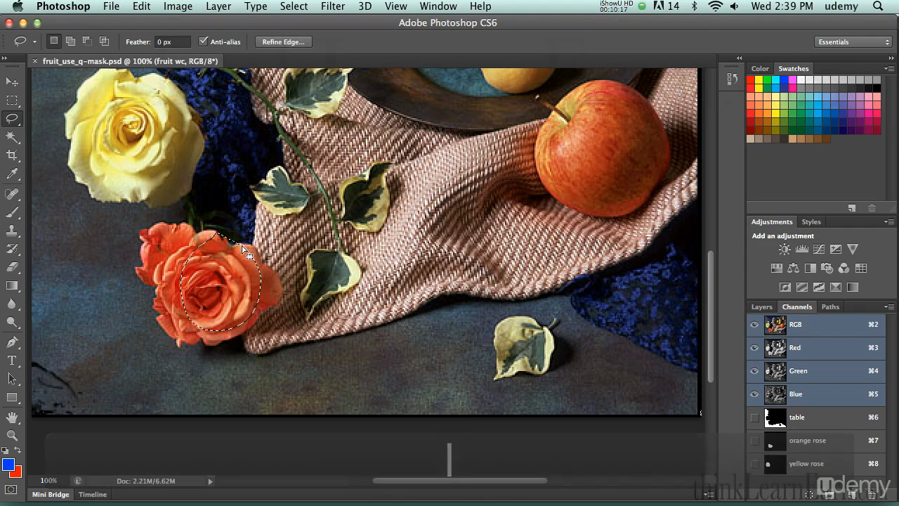
# Open the lasso selection in Quick Mask and paint white over the neighbouring petals on the left of the rose's centre.
pyautogui.press('q')
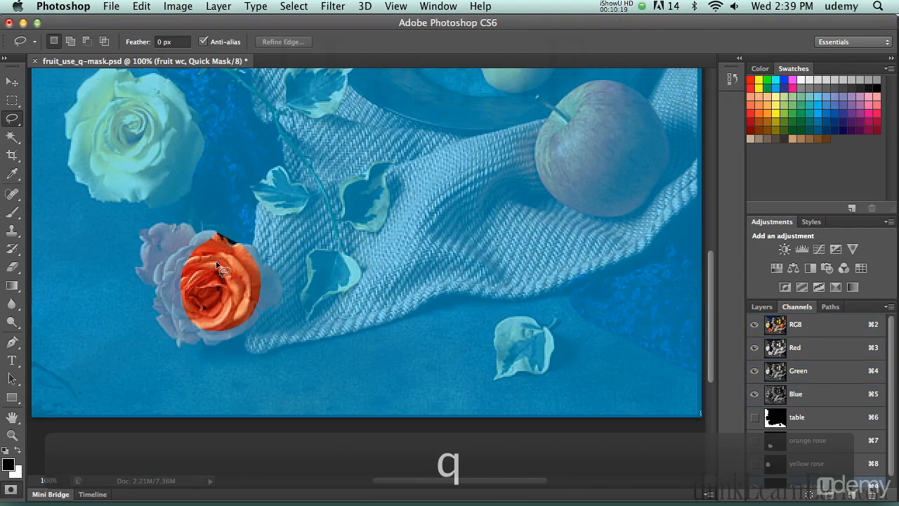
pyautogui.press('b')
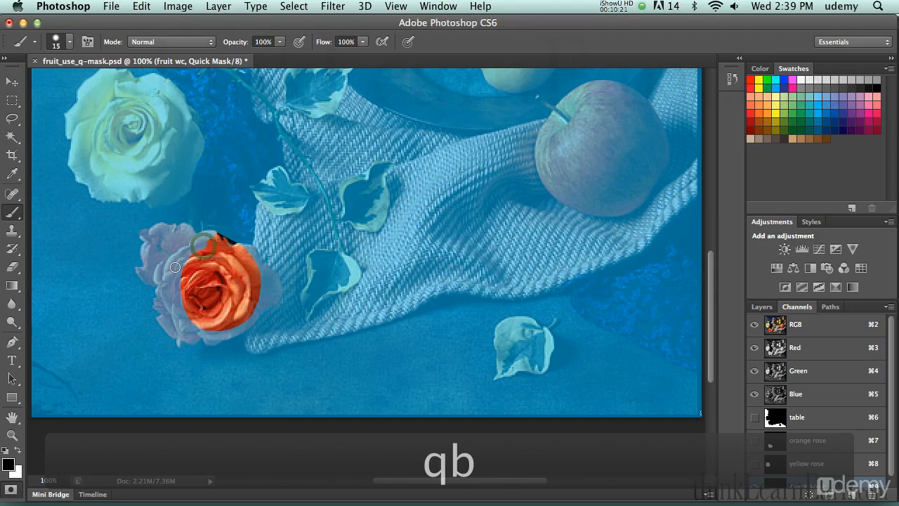
pyautogui.press('x')
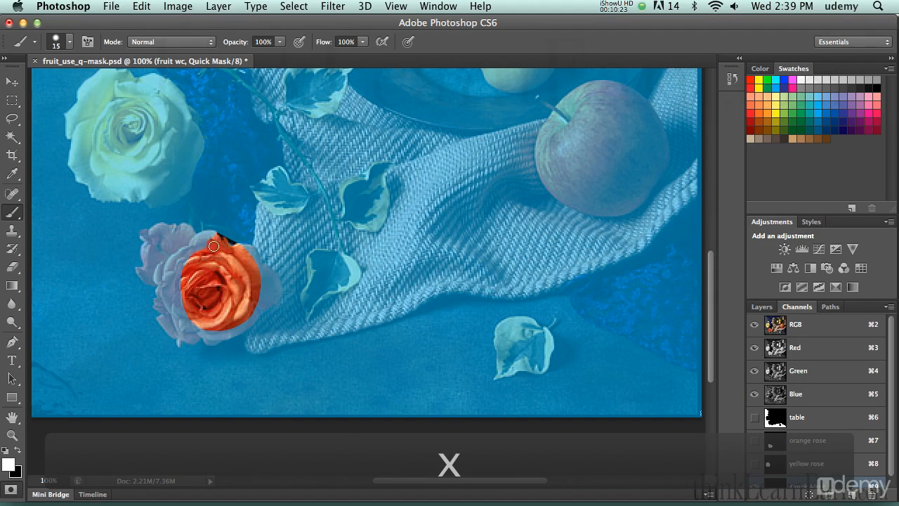
pyautogui.moveTo(205, 242)
pyautogui.mouseDown()
pyautogui.moveTo(176, 264)
pyautogui.moveTo(197, 252)
pyautogui.moveTo(171, 282)
pyautogui.moveTo(179, 268)
pyautogui.moveTo(176, 301)
pyautogui.moveTo(183, 293)
pyautogui.moveTo(194, 321)
pyautogui.moveTo(185, 266)
pyautogui.mouseUp()
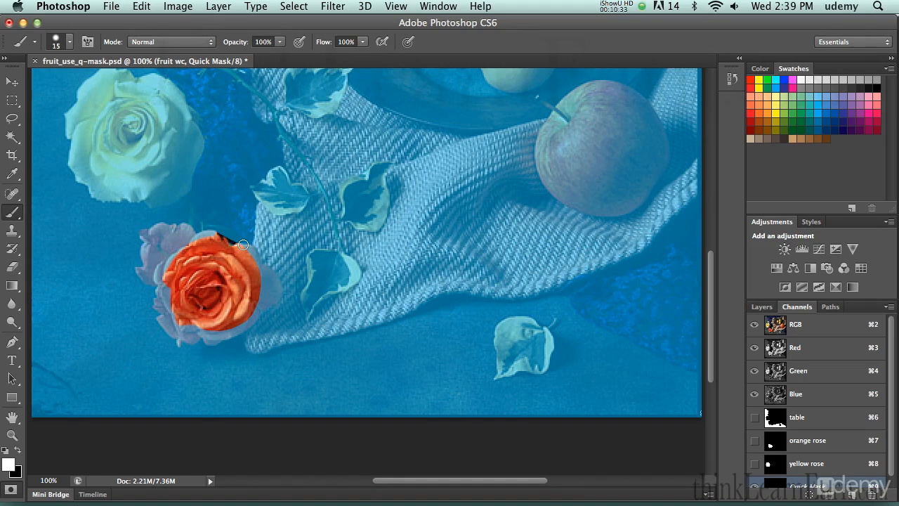
# Compare the rose's selection outline with its blue Quick Mask overlay and the temporary Quick Mask channel, switching between both modes.
pyautogui.press('q')
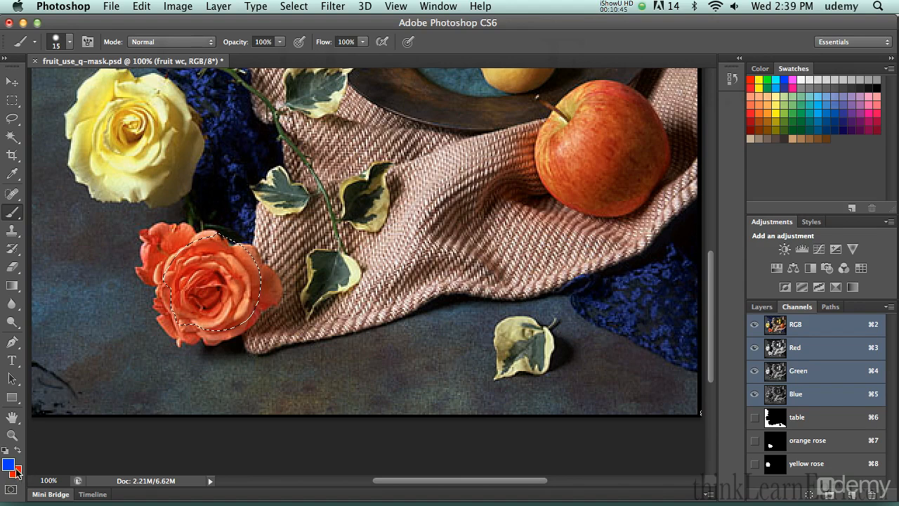
pyautogui.press('q')
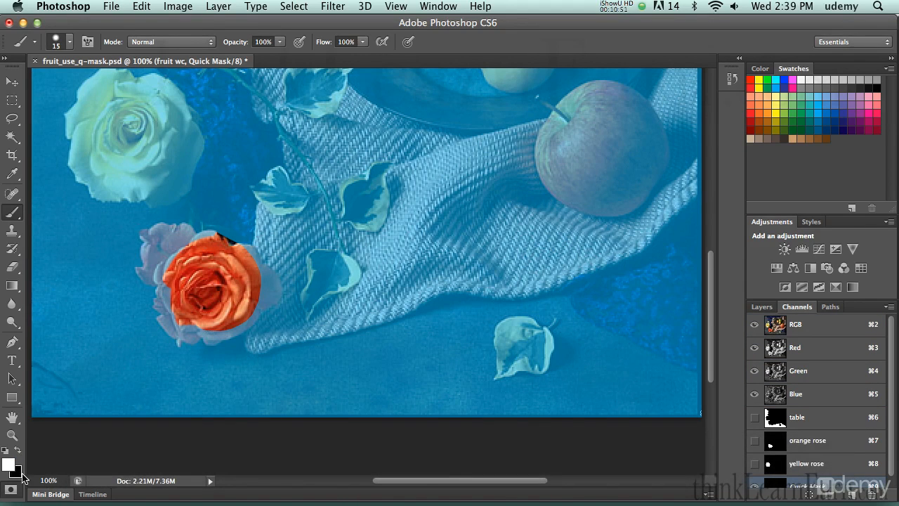
pyautogui.press('q')
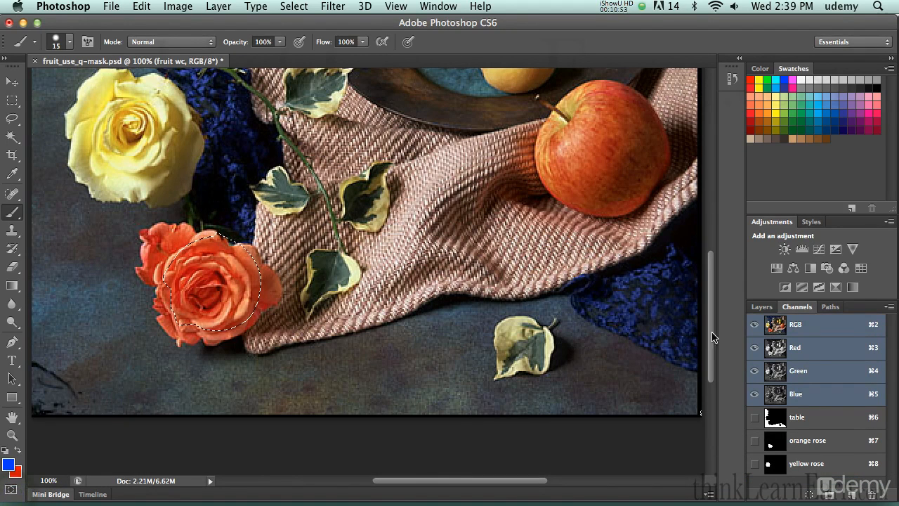
pyautogui.press('q')
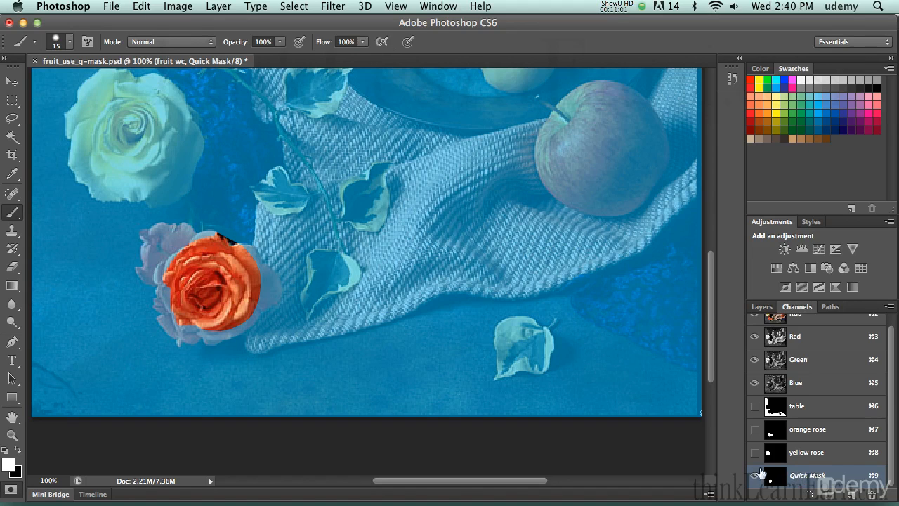
pyautogui.press('q')
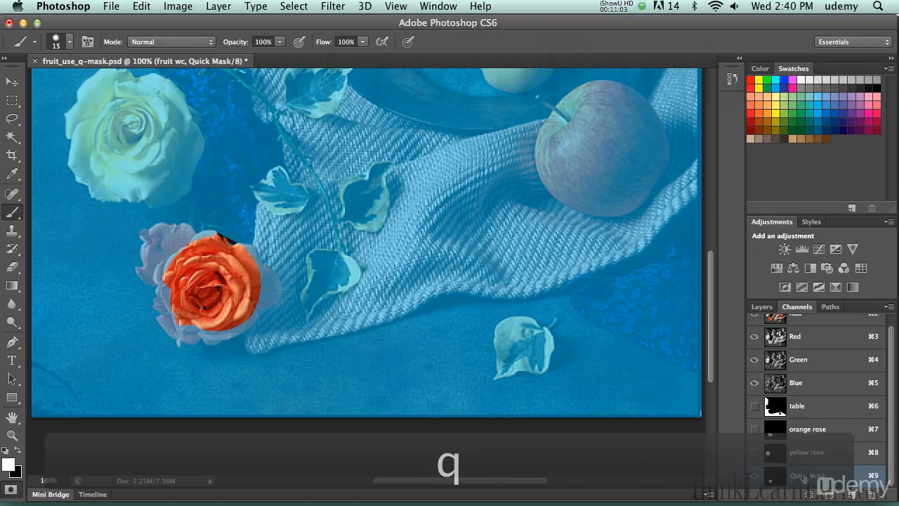